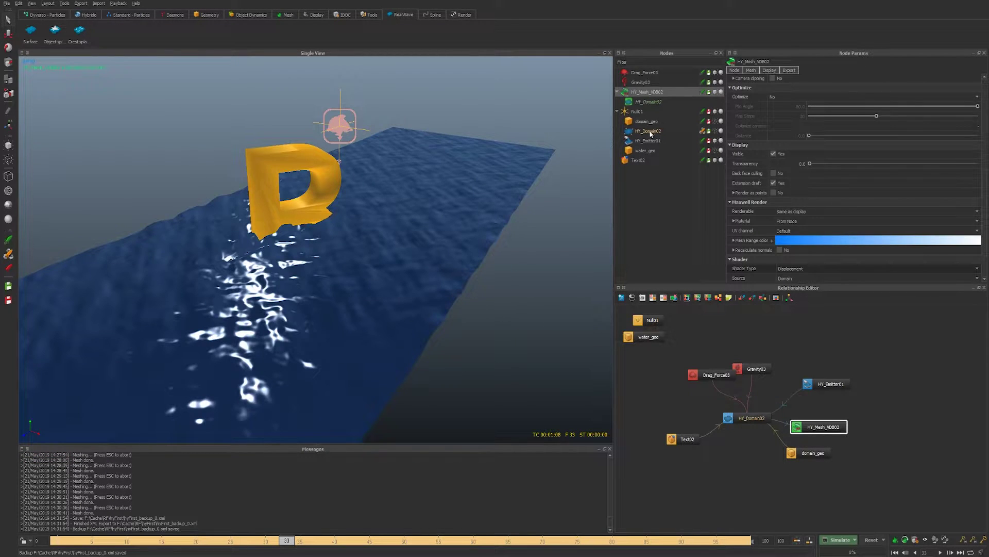
left_click(651, 131)
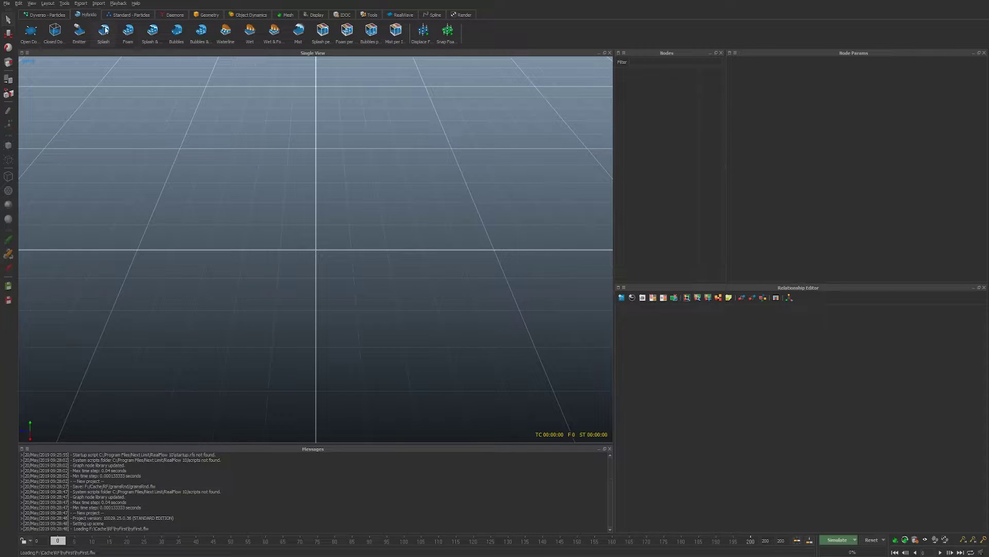
Create an open Hybrido domain in the empty scene
left_click_drag(221, 177, 257, 220, "alt")
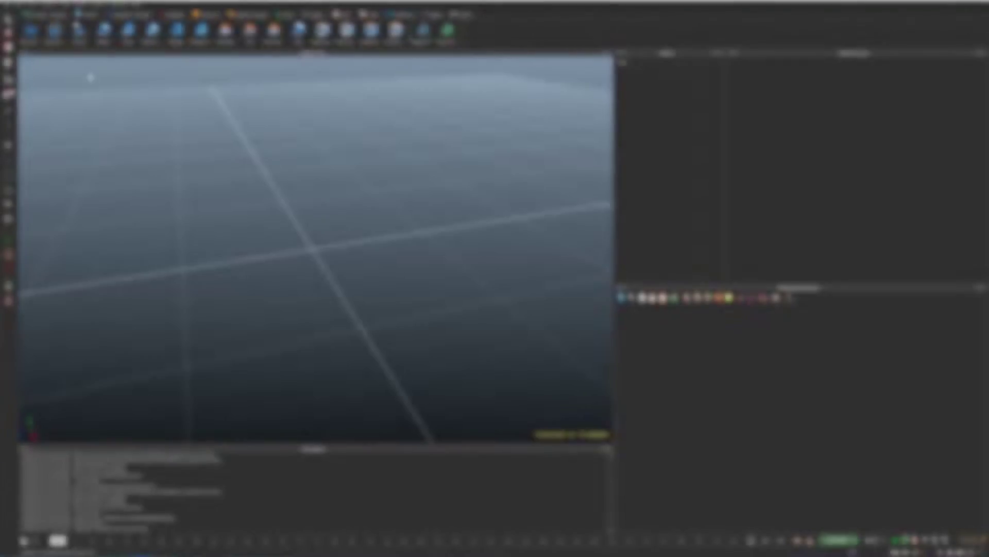
left_click(37, 40)
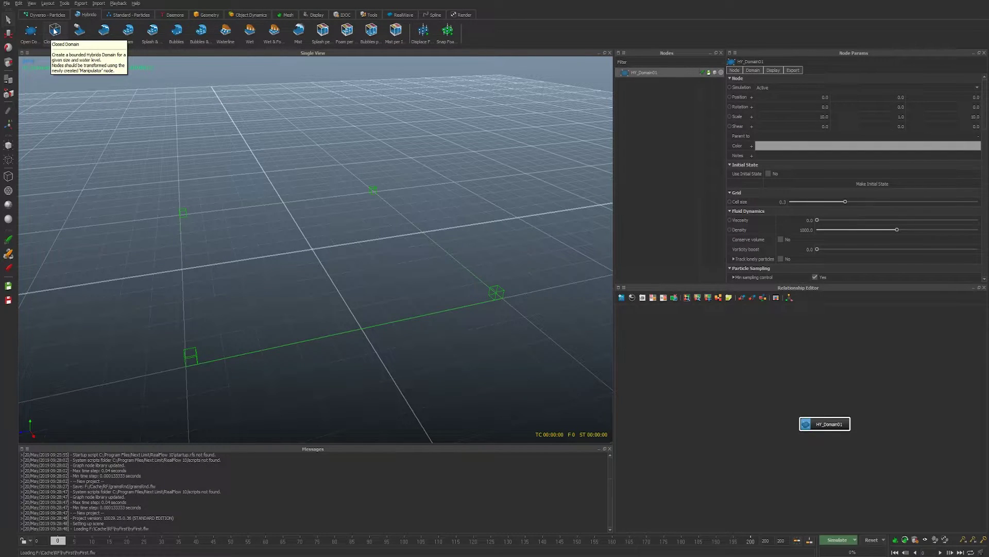
Create a closed Hybrido domain of 10 x 10 x 10, type Top closed, with a water level of 2
left_click(54, 31)
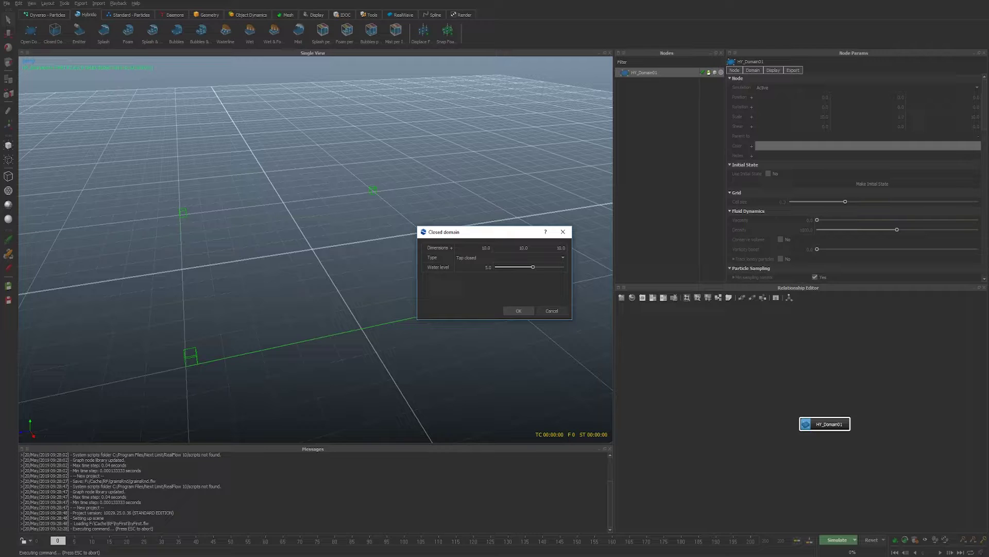
left_click_drag(489, 238, 506, 109)
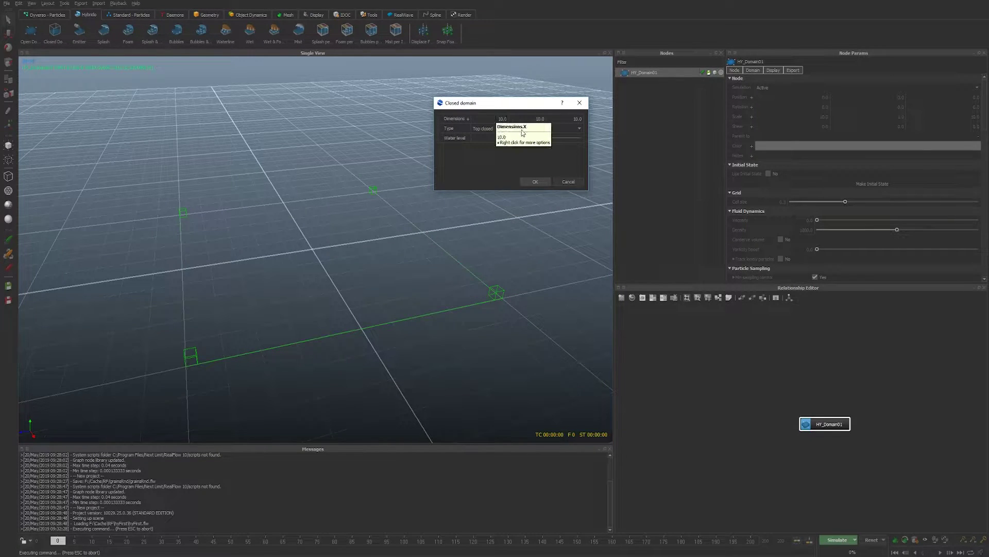
left_click(493, 129)
left_click(493, 129)
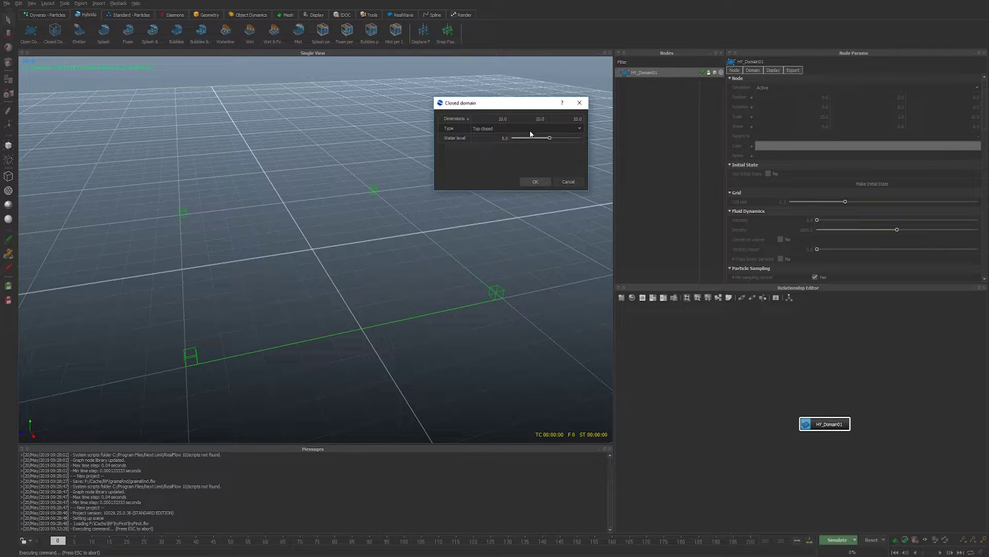
key("Tab")
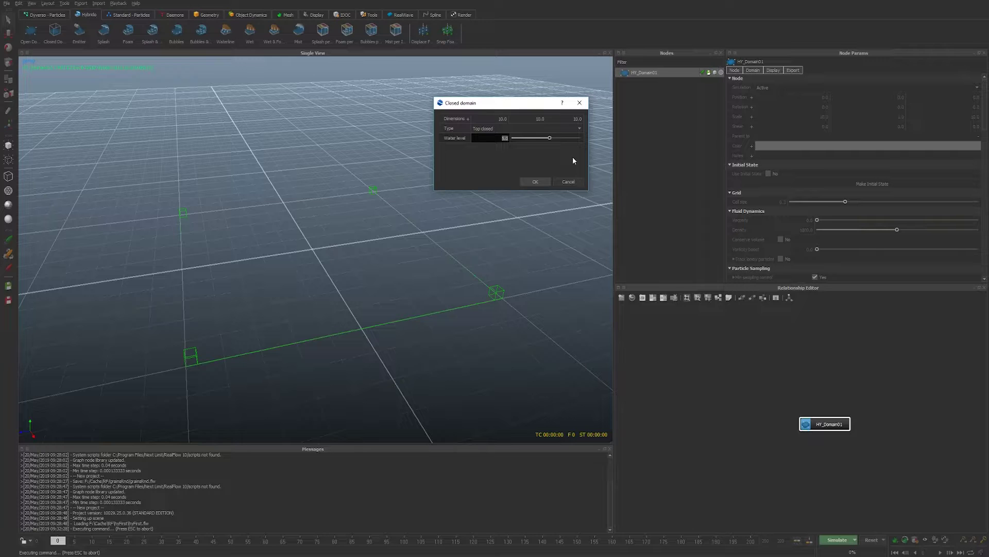
left_click(534, 181)
scroll(524, 235, "down", 5)
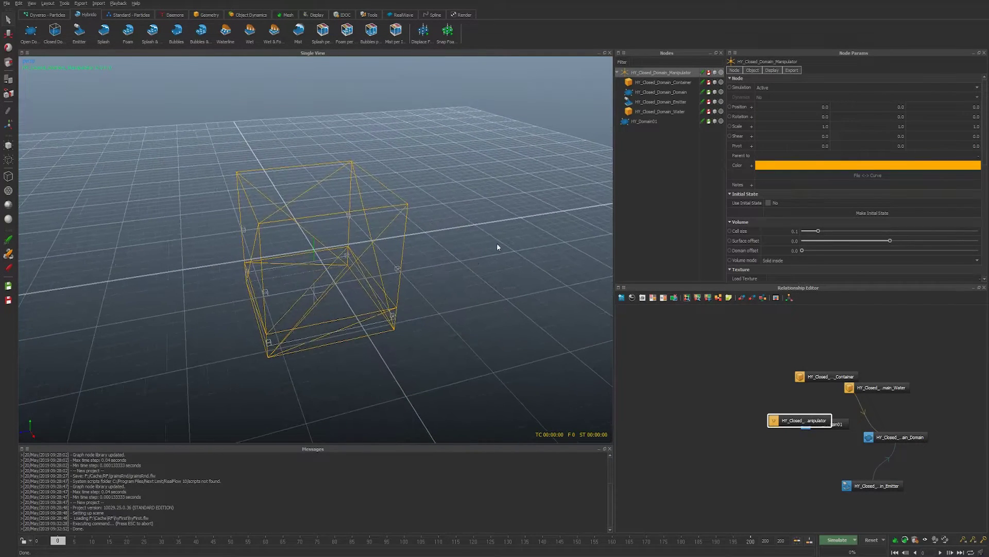
Delete the separate open domain HY_Domain01, keeping only the closed domain setup in the scene
left_click(645, 122)
key("Delete")
left_click_drag(308, 269, 288, 280, "alt")
mouse_move(288, 281)
right_mouse_down("alt")
mouse_move(329, 284)
mouse_move(305, 281)
right_mouse_up("alt")
left_click_drag(306, 282, 302, 258, "alt")
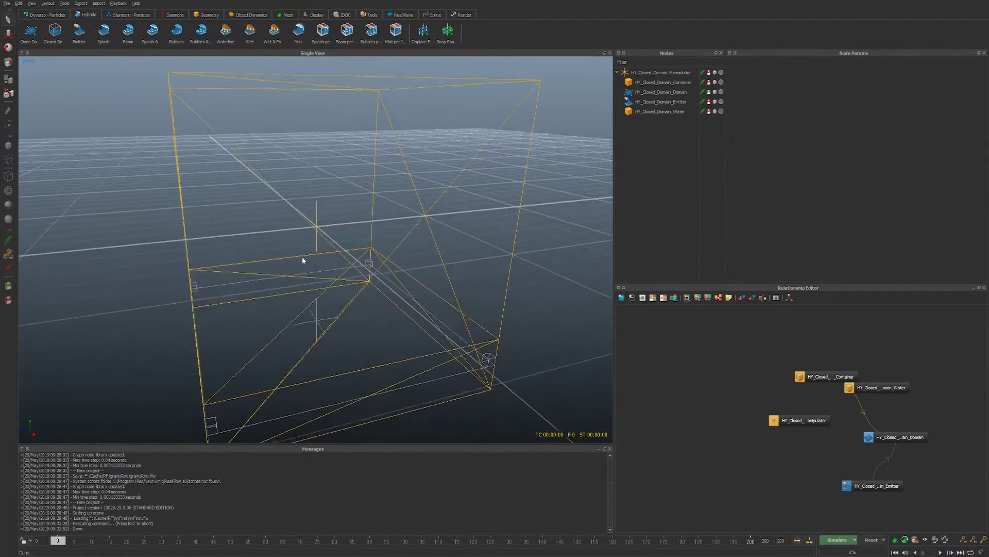
scroll(349, 232, "down", 3)
Try moving the whole closed domain with its manipulator node, and undo the move
left_click(669, 72)
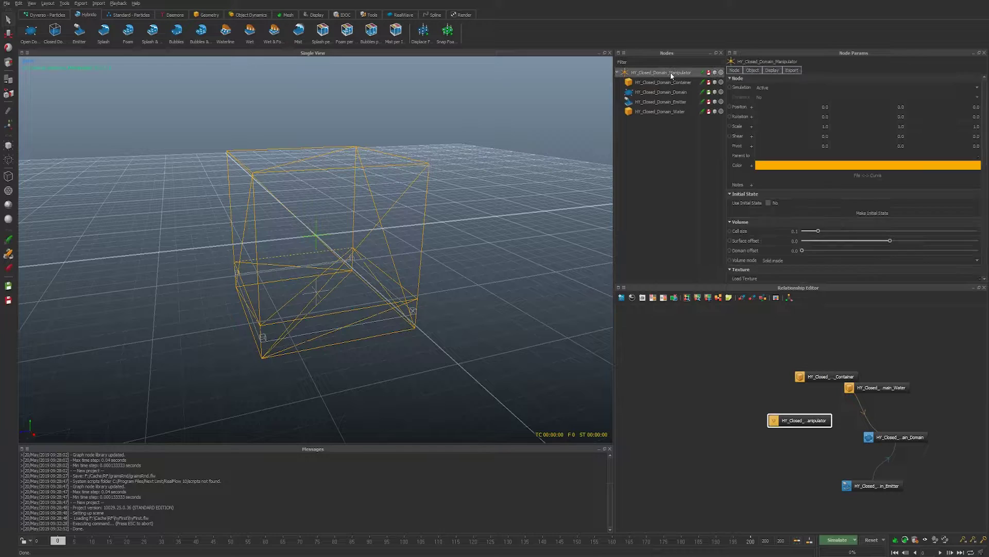
key("w")
left_click_drag(312, 231, 183, 216)
key("ctrl+z")
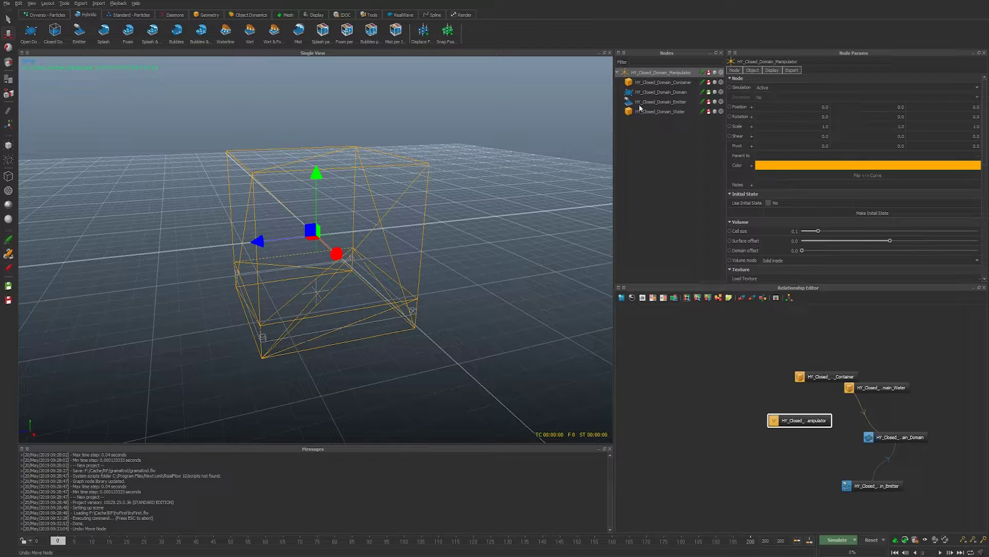
Examine the parameters of the closed domain's domain, emitter, water and container nodes one by one
left_click(670, 93)
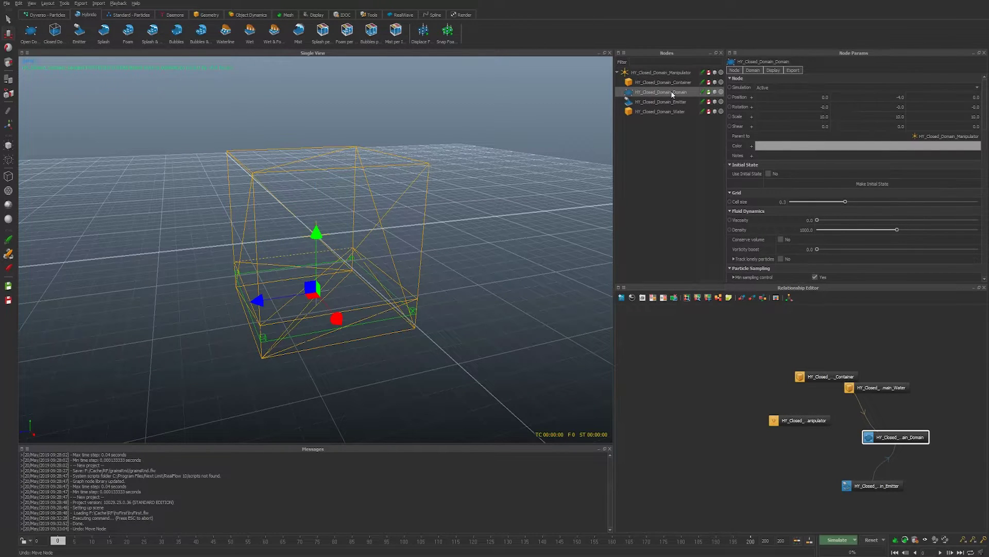
left_click(670, 101)
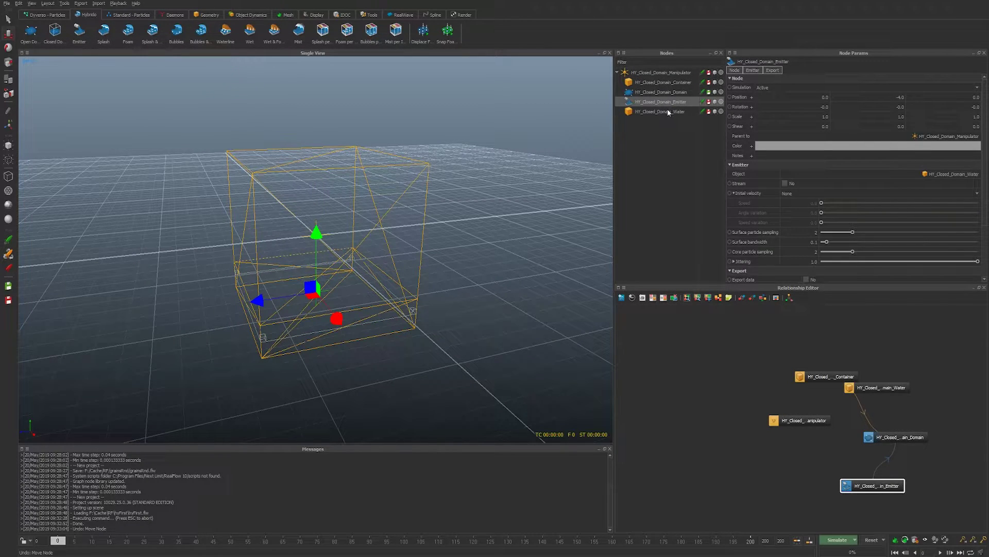
left_click(669, 110)
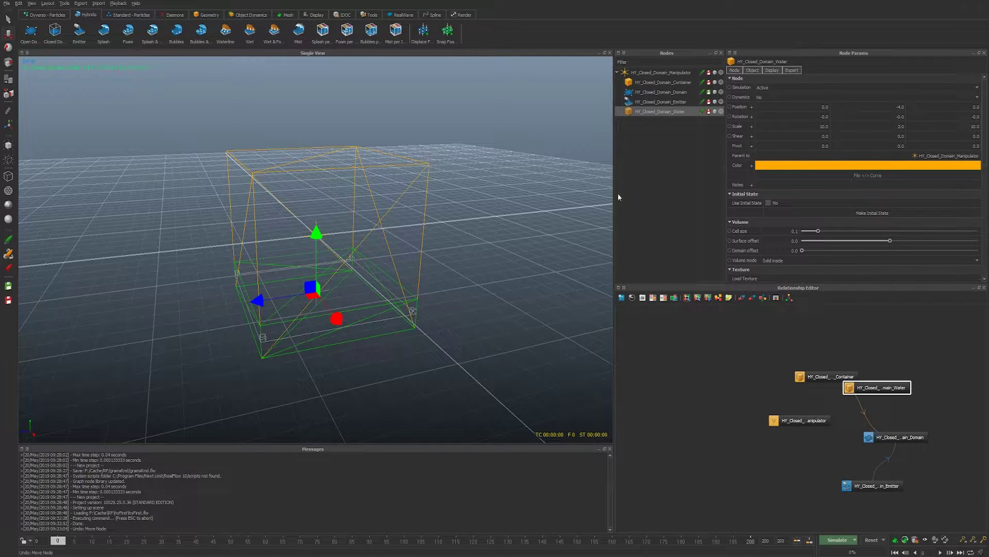
left_click(672, 82)
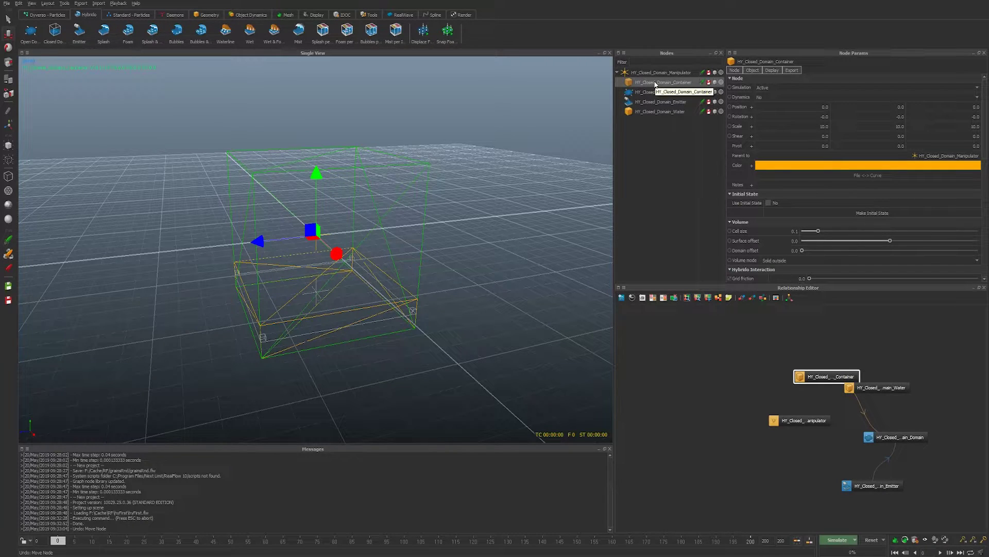
Delete all the closed domain nodes and create a new open Hybrido domain in their place
left_click_drag(731, 349, 941, 532)
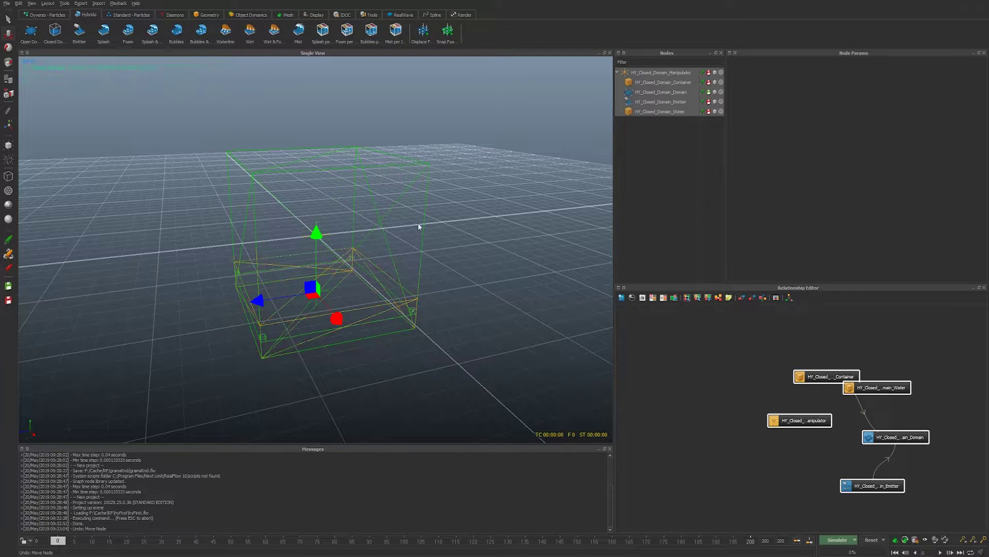
key("Delete")
left_click(31, 31)
Add a cube as the container and set its scale to 10, 10, 10
left_click(207, 15)
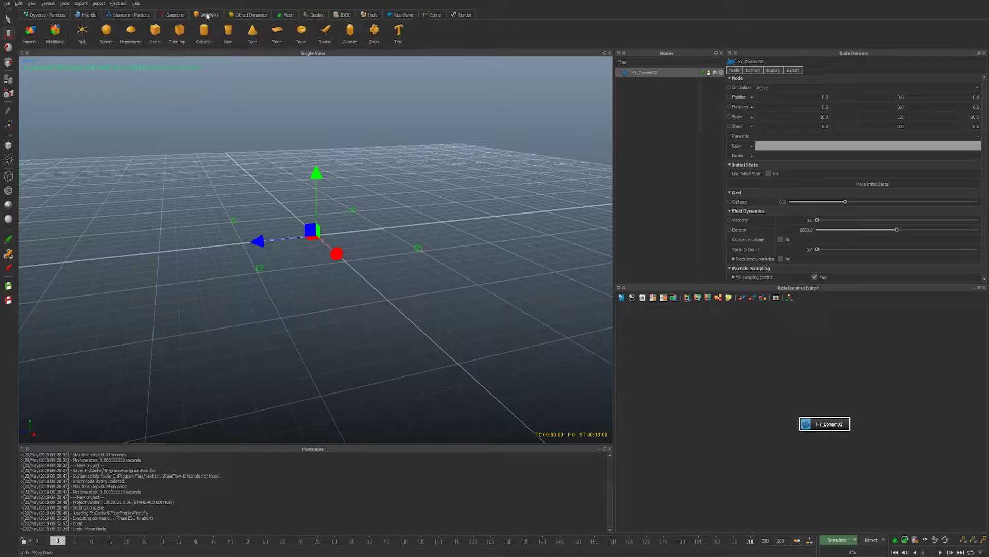
left_click(156, 31)
left_click_drag(811, 378, 762, 366)
key("r")
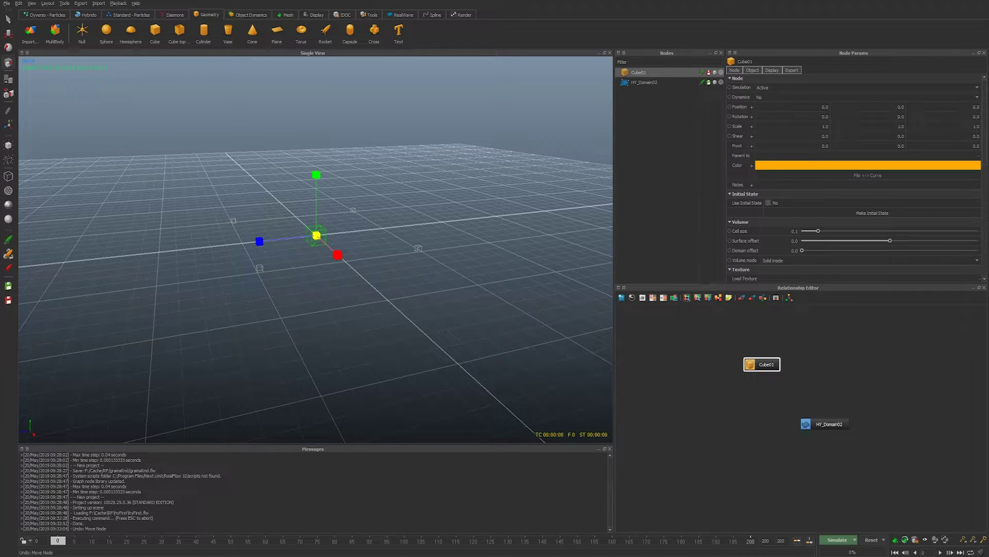
double_click(799, 126)
type("10")
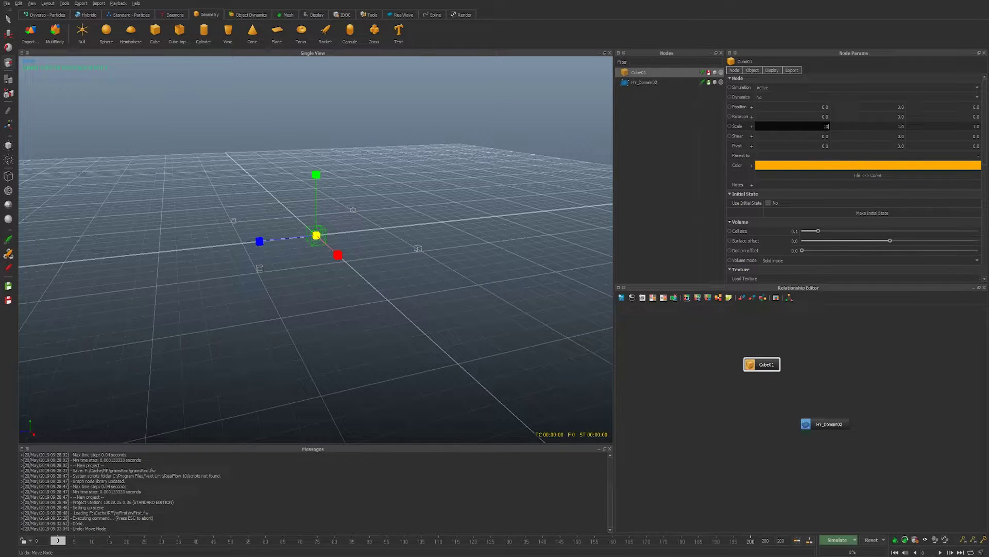
key("Tab")
type("10")
key("Tab")
type("10")
key("Return")
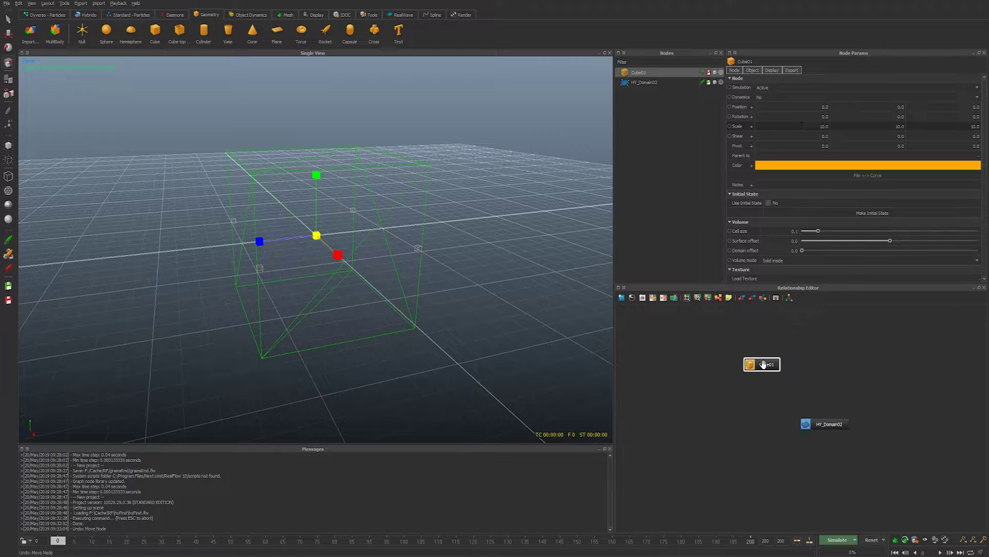
Connect the container cube to HY_Domain02 and set the cube's volume mode to Solid outside
left_click_drag(780, 374, 831, 423)
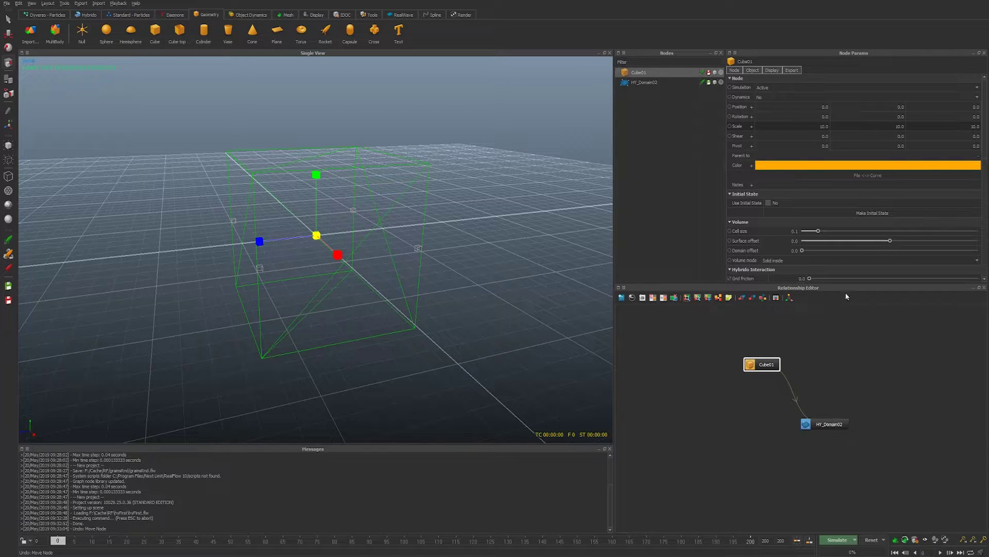
left_click(771, 260)
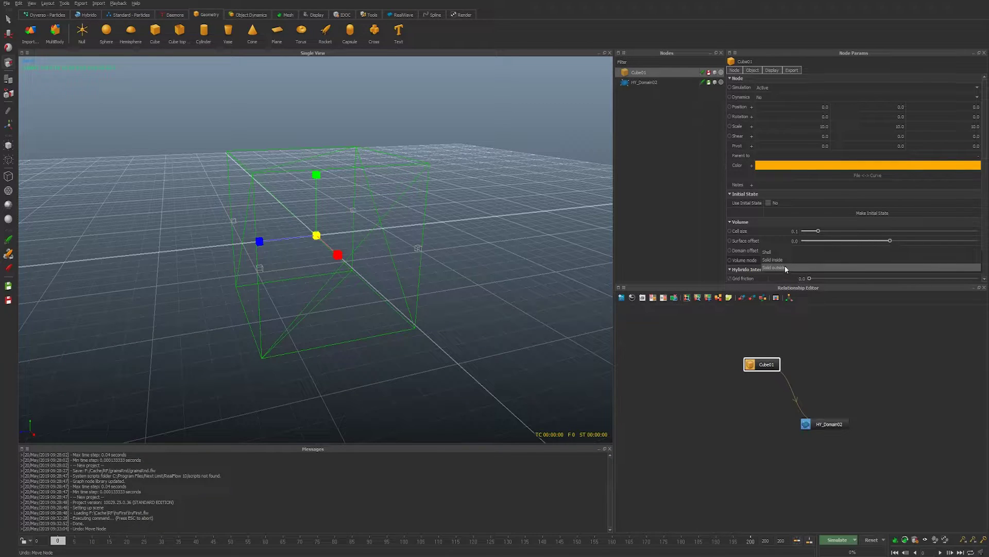
left_click(785, 268)
left_click_drag(437, 294, 237, 190, "alt")
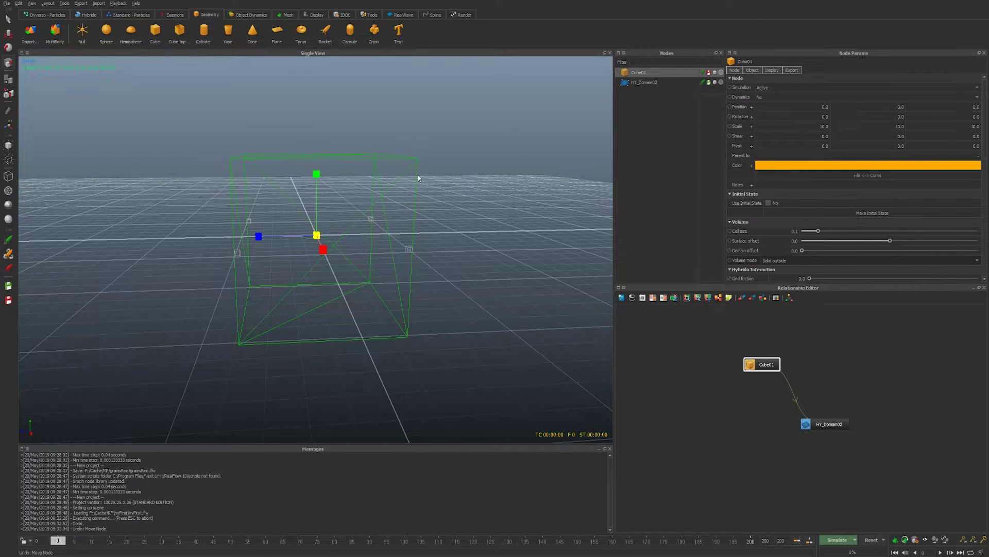
left_click_drag(332, 216, 356, 226, "alt")
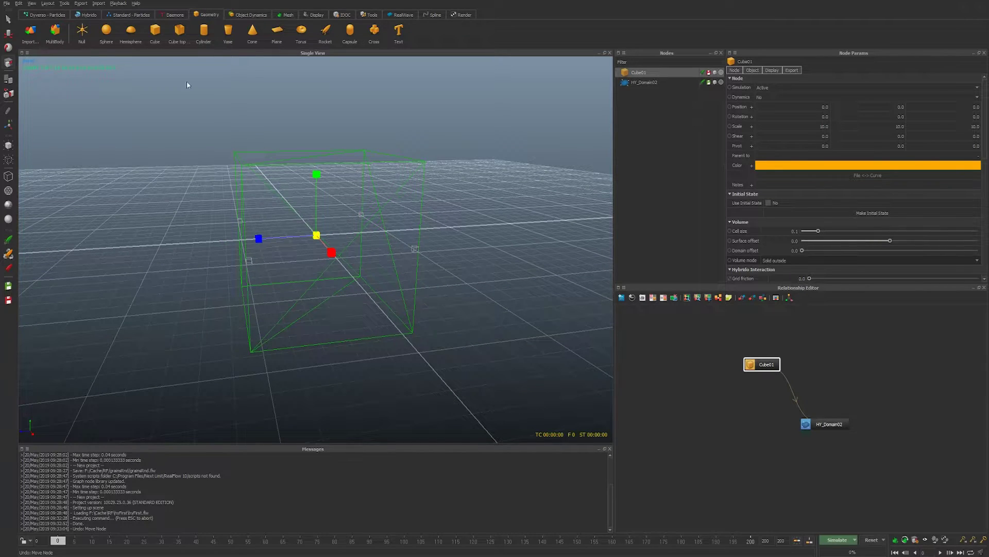
Add a second cube for the water volume and set its scale to 10, 2, 10
left_click(156, 32)
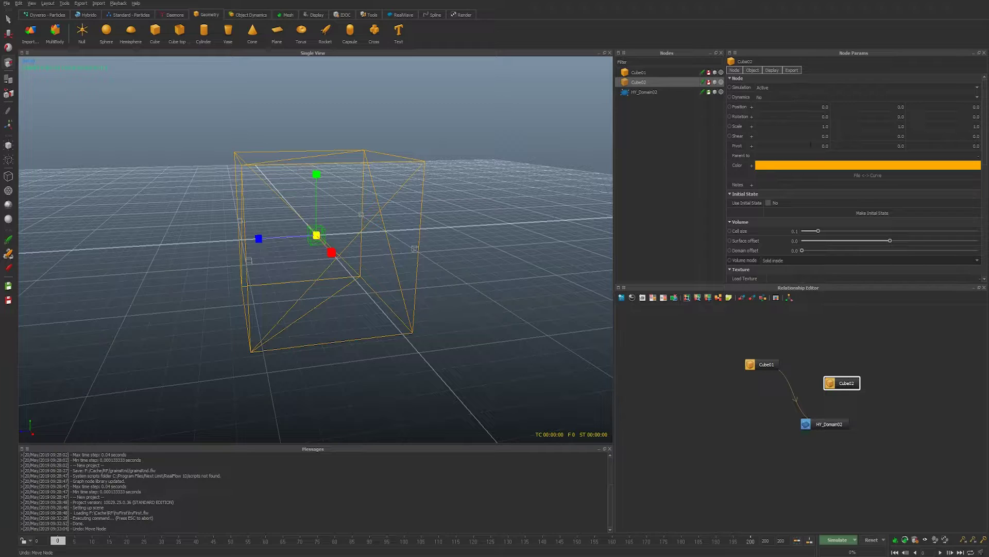
left_click(825, 127)
double_click(825, 126)
type("10")
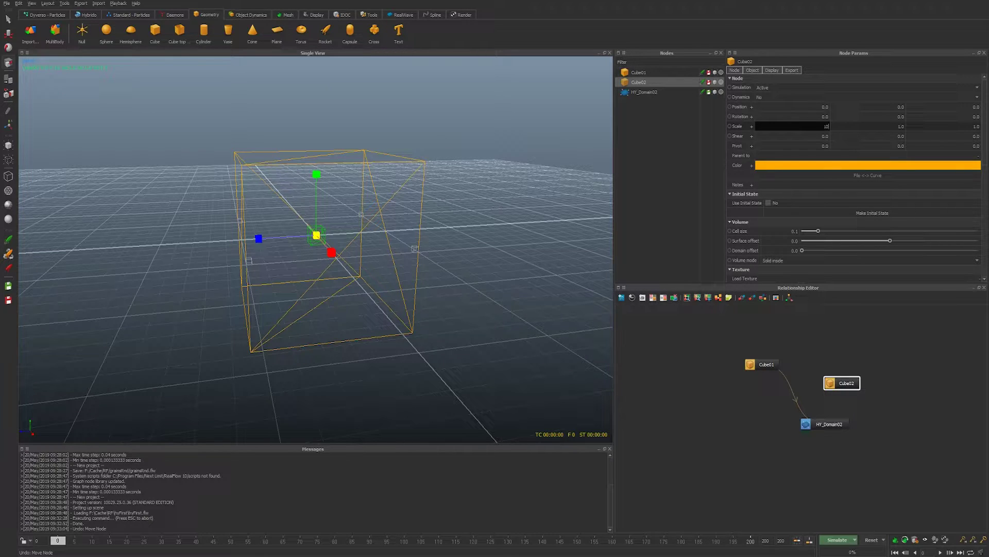
key("Tab")
type("2")
key("Tab")
type("10")
key("Return")
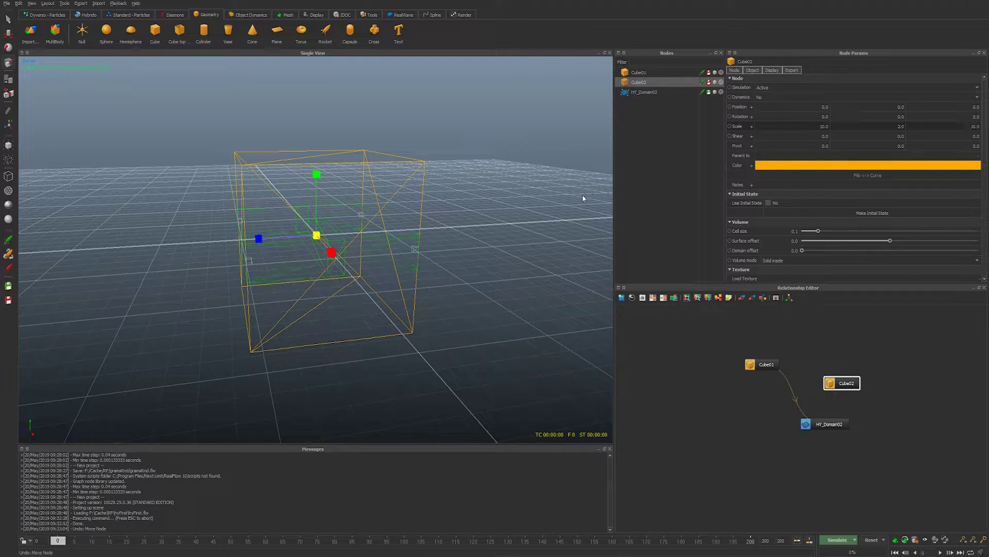
Lower the water cube to the floor of the container and set its Y position to -4
key("w")
left_click_drag(317, 174, 328, 235)
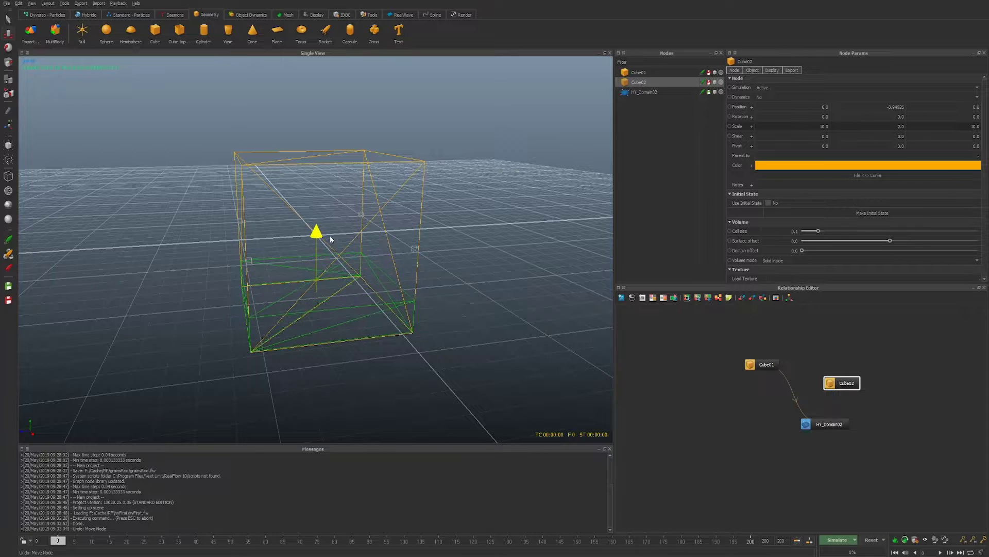
key("2")
key("2")
right_click_drag(402, 222, 466, 225, "alt")
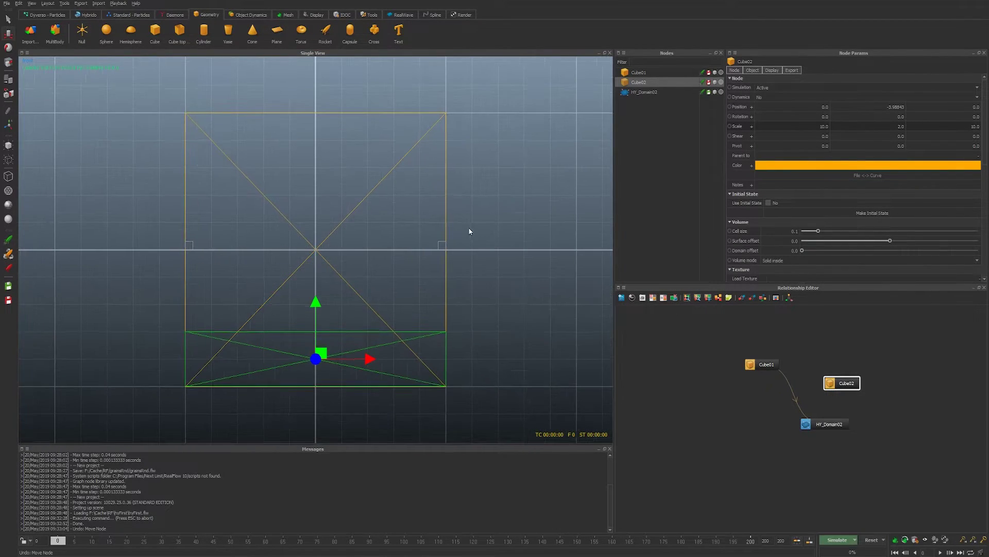
double_click(898, 107)
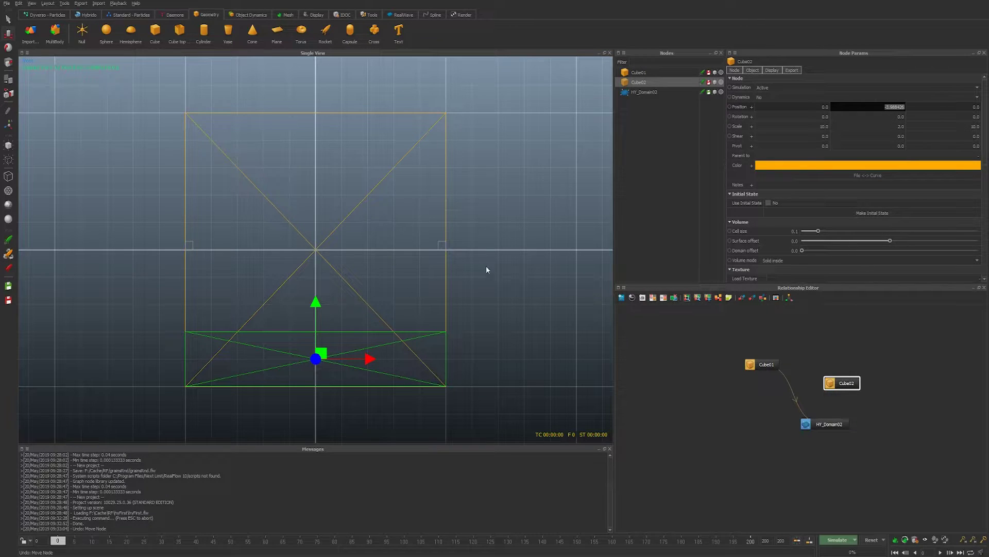
type("-4")
key("Return")
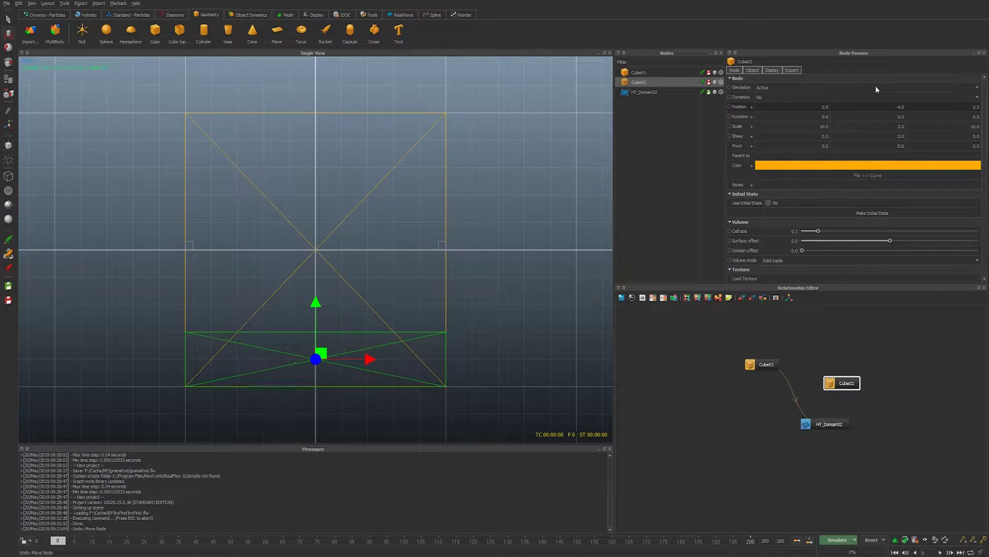
Create a Hybrido emitter that uses the water cube Cube02 as its emitting object
middle_click_drag(399, 227, 396, 250, "alt")
right_click_drag(396, 249, 403, 258, "alt")
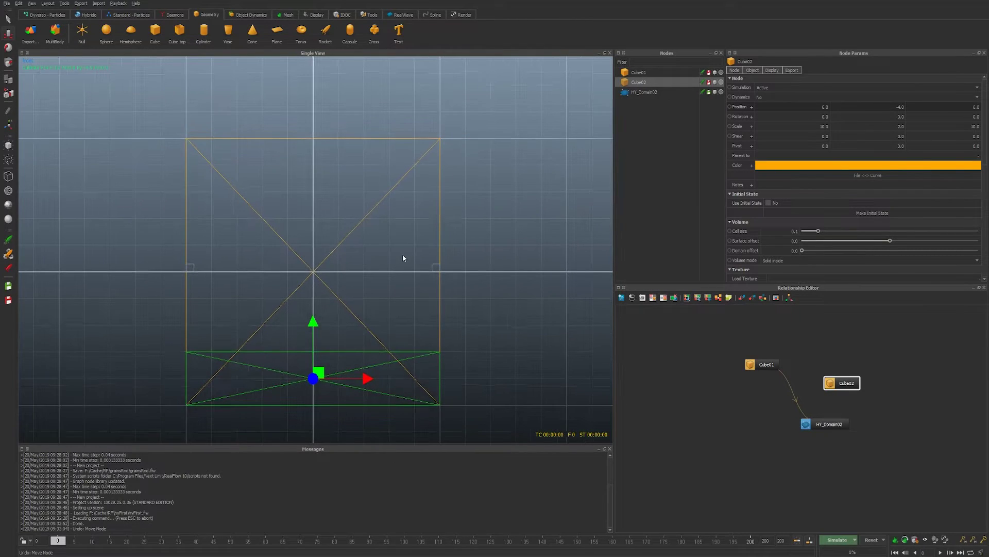
left_click_drag(445, 226, 728, 312, "alt")
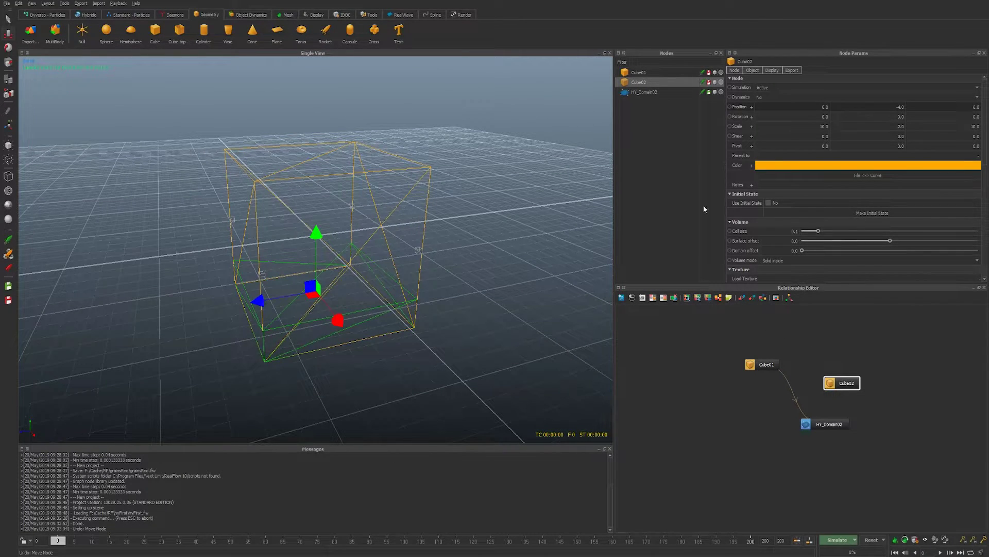
left_click(88, 15)
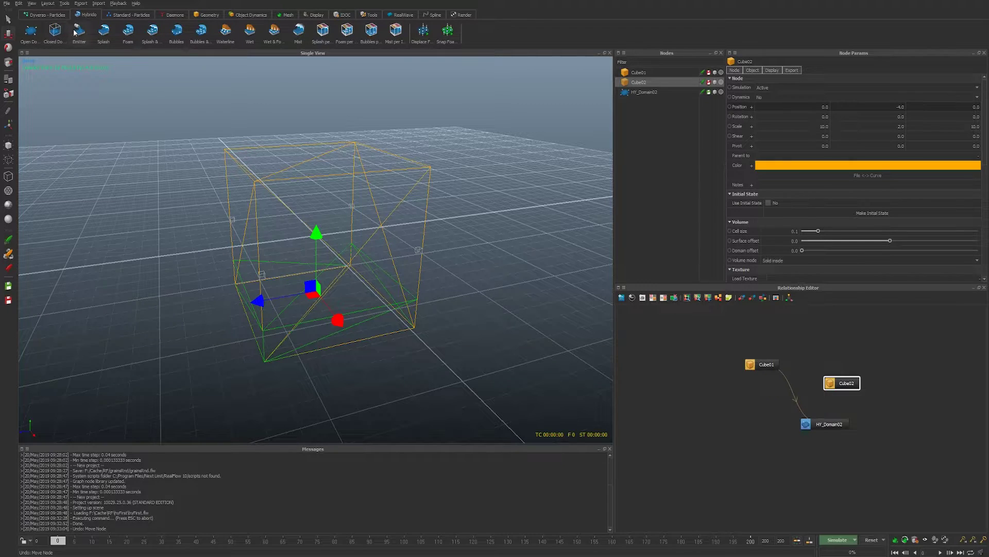
left_click(78, 32)
scroll(789, 209, "down", 3)
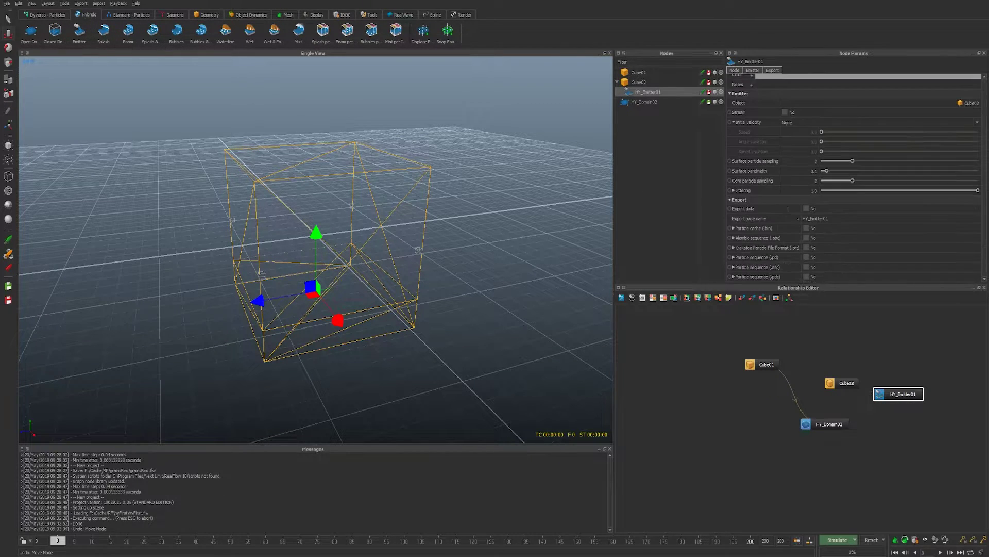
Connect the emitter HY_Emitter01 to HY_Domain02 in the relationship editor
scroll(777, 153, "up", 2)
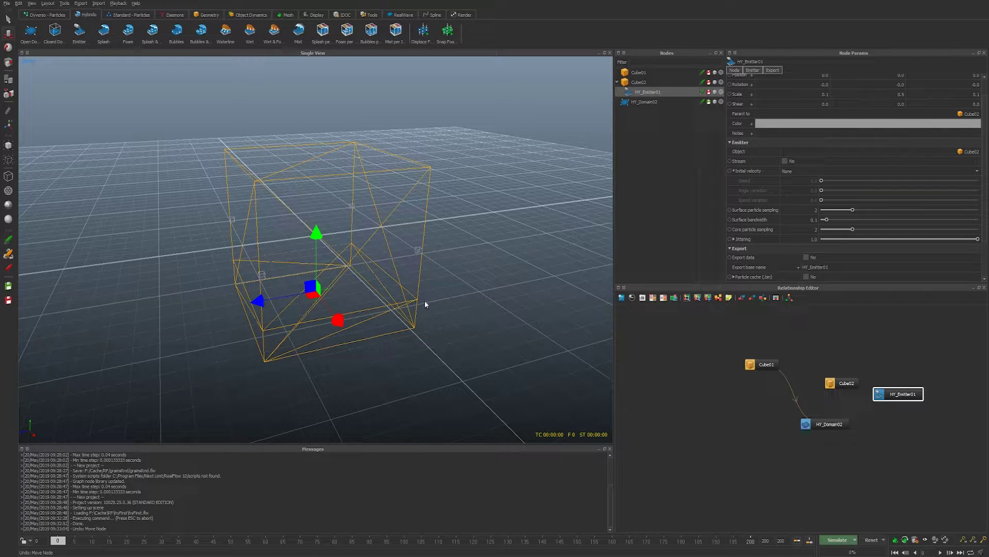
left_click_drag(888, 391, 829, 420)
right_click(714, 406)
left_click(689, 402)
Add a null object and place its node clear of the other nodes in the relationship editor
left_click(207, 14)
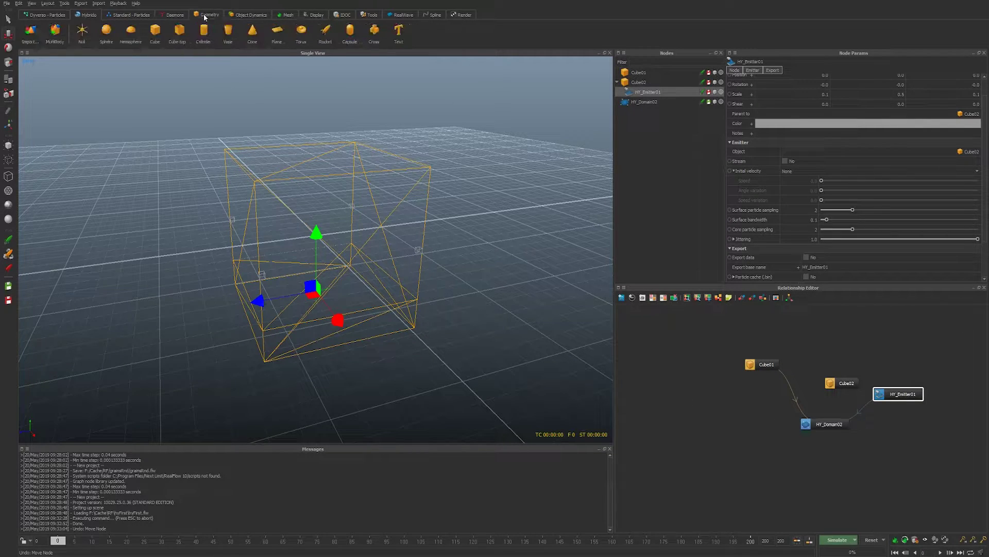
left_click(82, 31)
left_click_drag(782, 420, 686, 335)
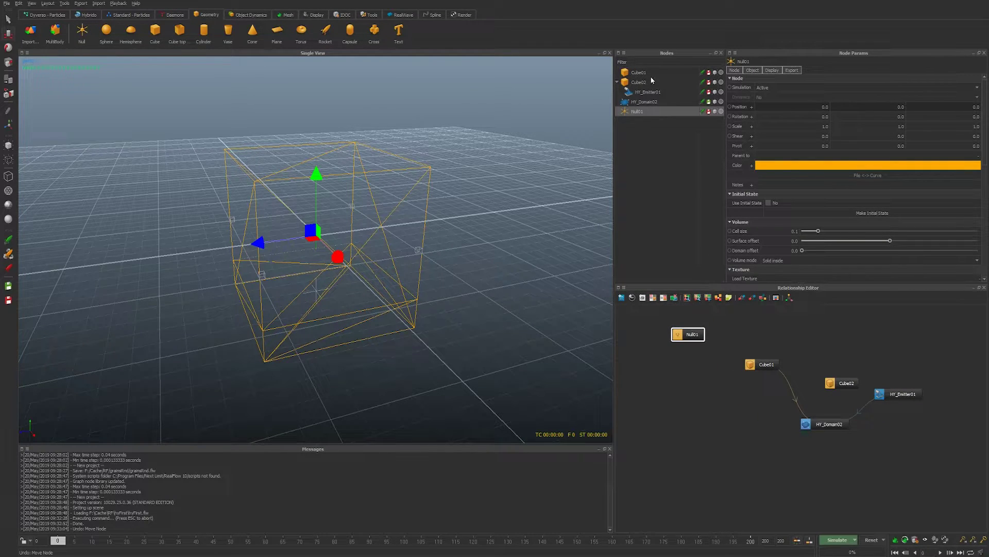
Parent both cubes, the domain and the emitter to Null01 and shift the null to move the whole setup
left_click(634, 72)
left_click(650, 94, "shift")
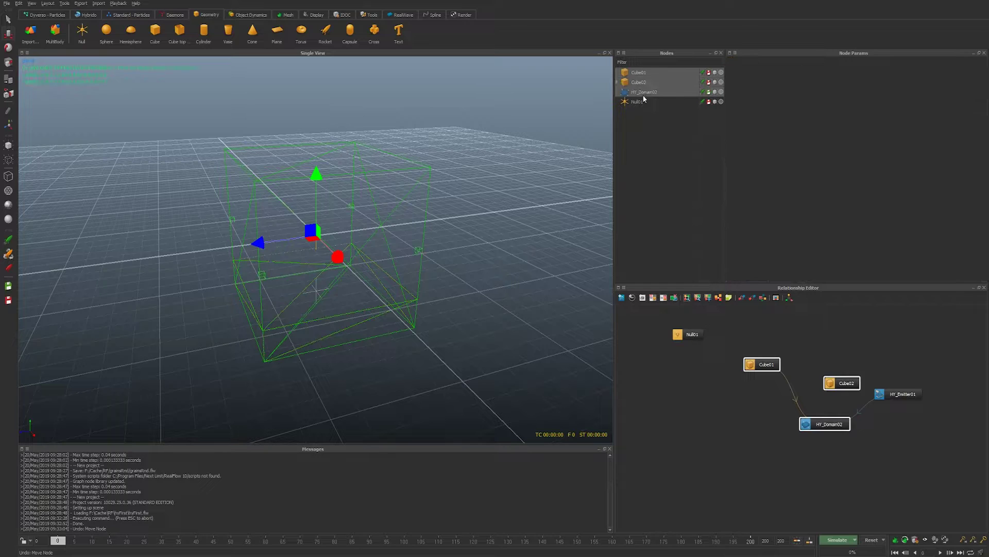
left_click_drag(638, 105, 639, 102)
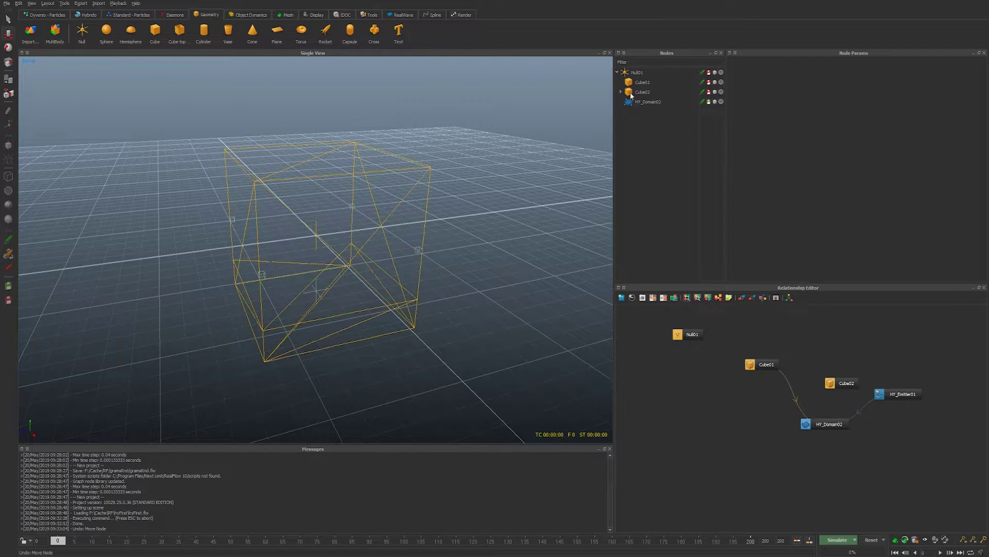
left_click(634, 73)
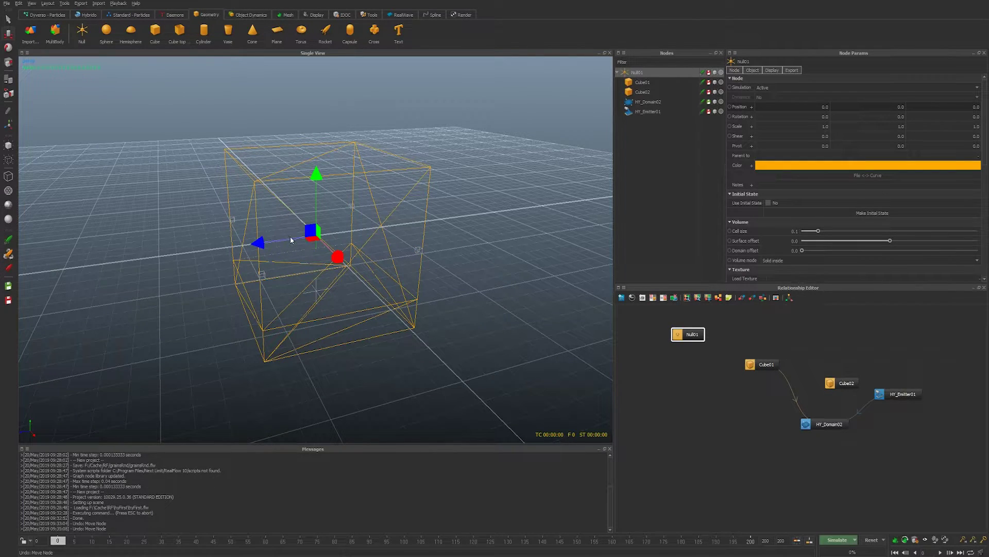
left_click_drag(289, 239, 236, 239)
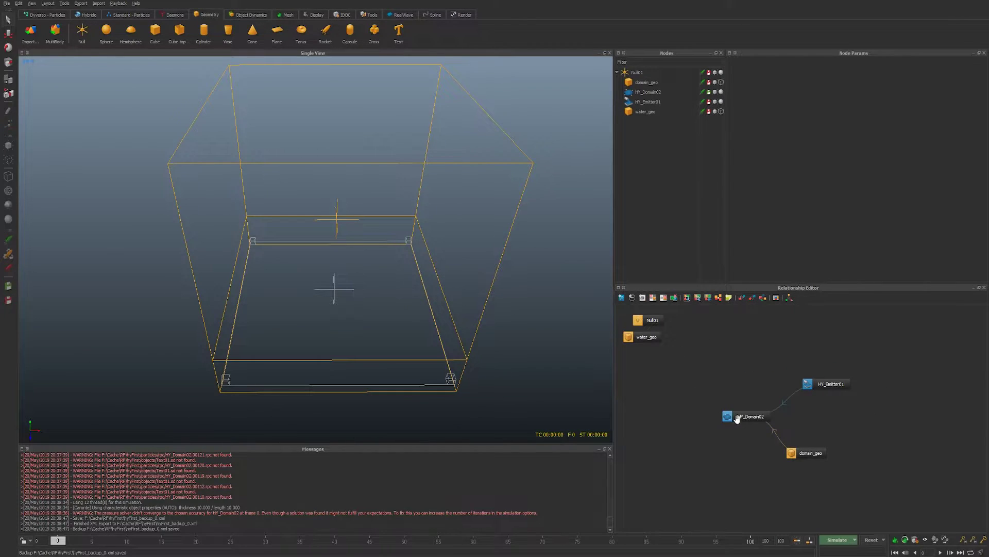
left_click(737, 418)
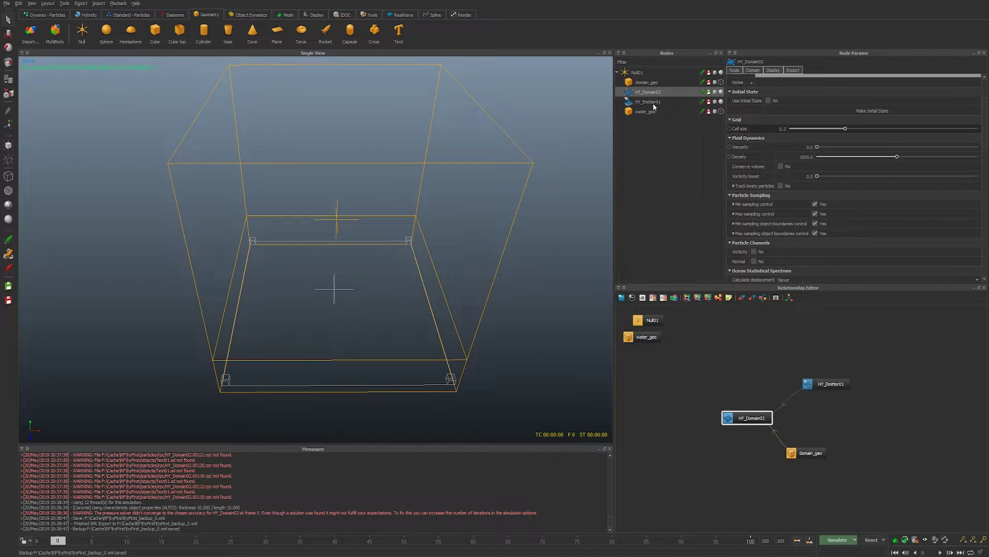
left_click(527, 184)
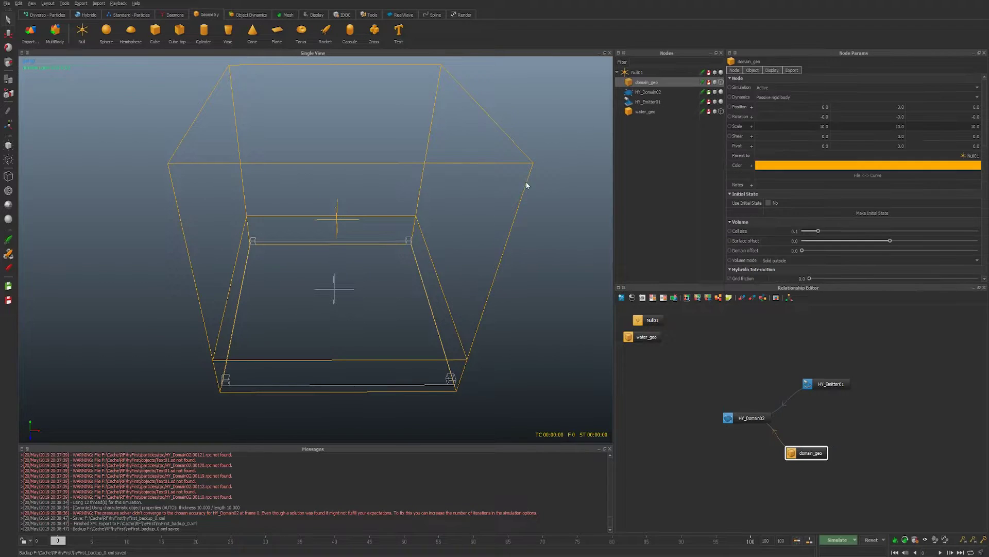
left_click(649, 112)
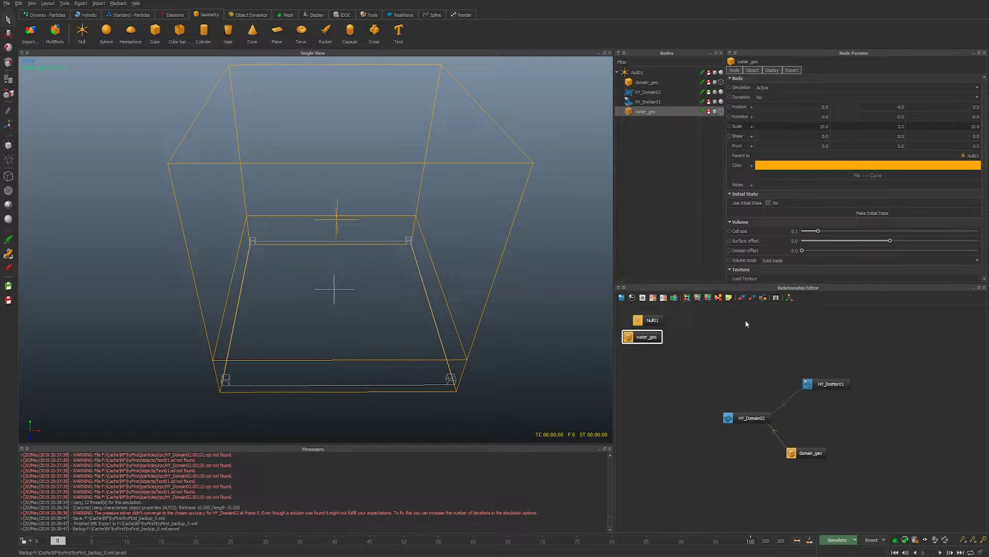
left_click(704, 372)
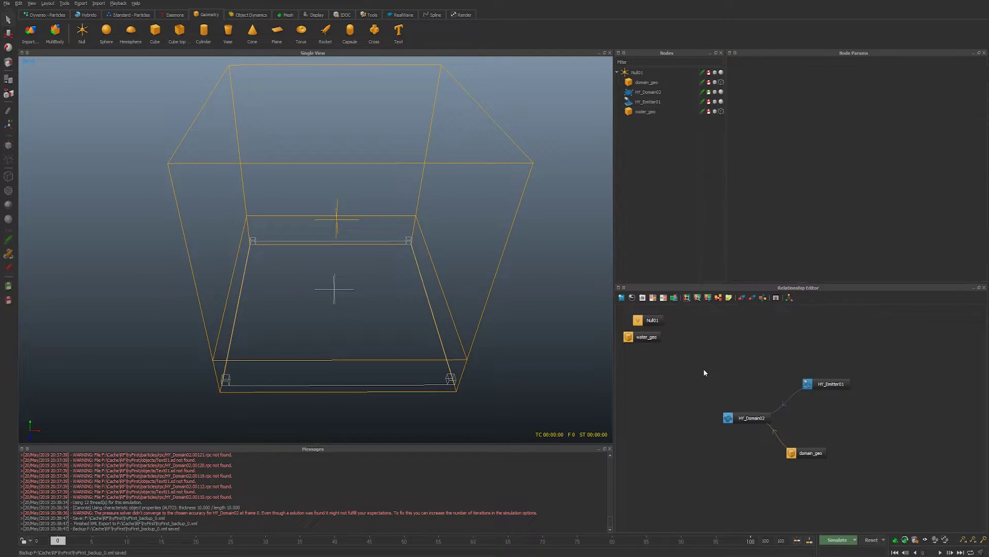
Add a Gravity daemon and a Drag Force daemon and connect both to HY_Domain02
right_click(726, 356)
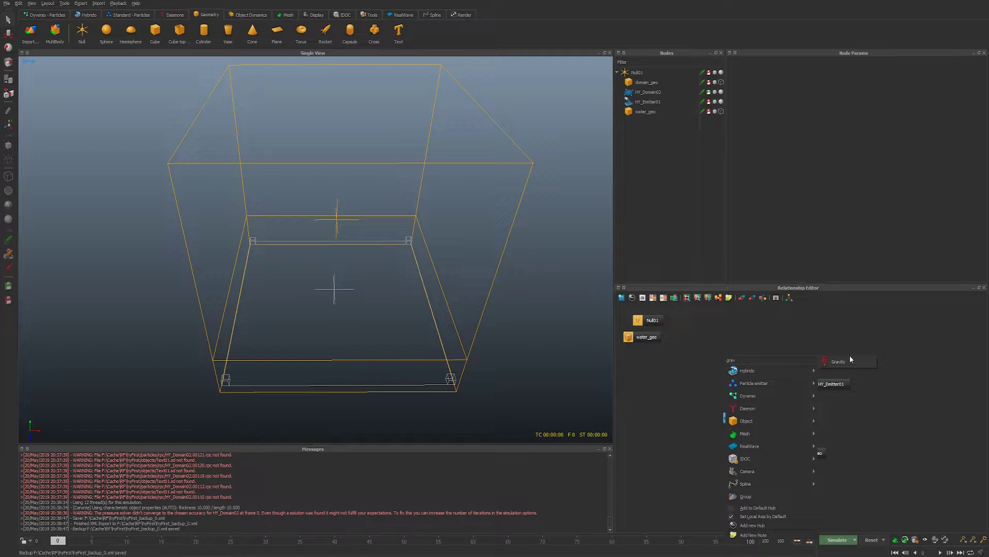
left_click(849, 360)
right_click(689, 369)
type("drag")
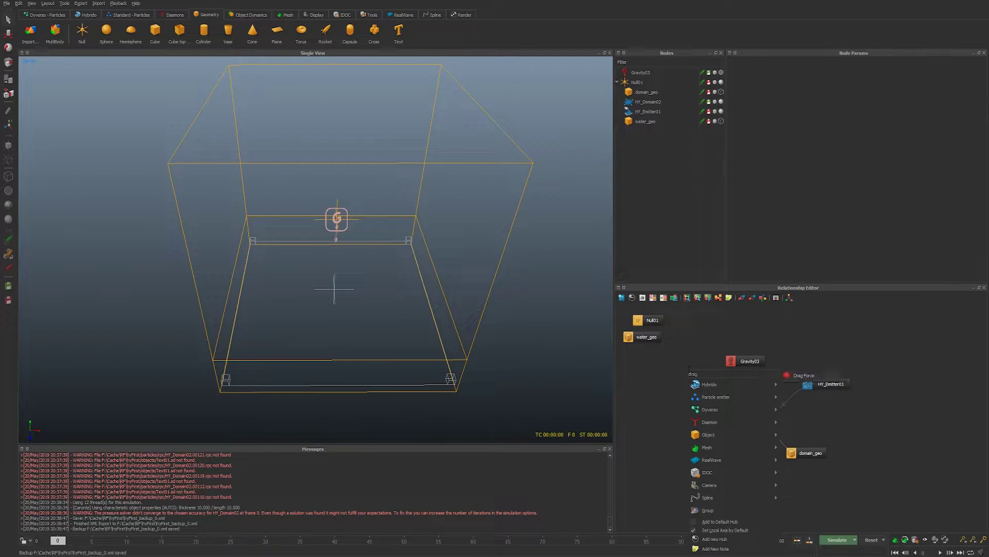
left_click(818, 377)
left_click_drag(754, 361, 751, 416)
left_click_drag(710, 374, 747, 418, "ctrl")
Create a text object of the letter B and thicken it to a Z scale of about 7.71, displayed shaded
left_click(398, 32)
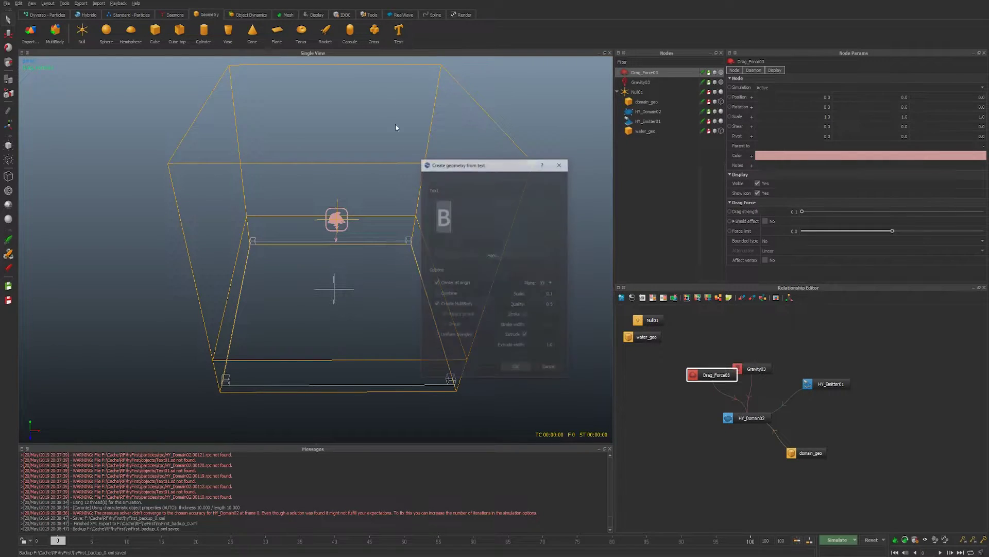
left_click(515, 368)
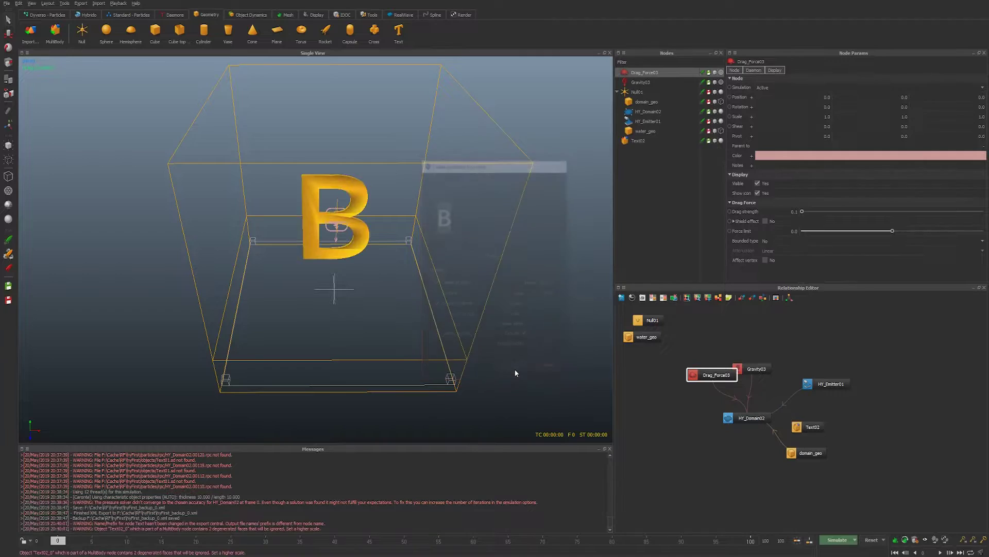
left_click(639, 141)
left_click_drag(336, 411, 337, 409)
left_click(722, 142)
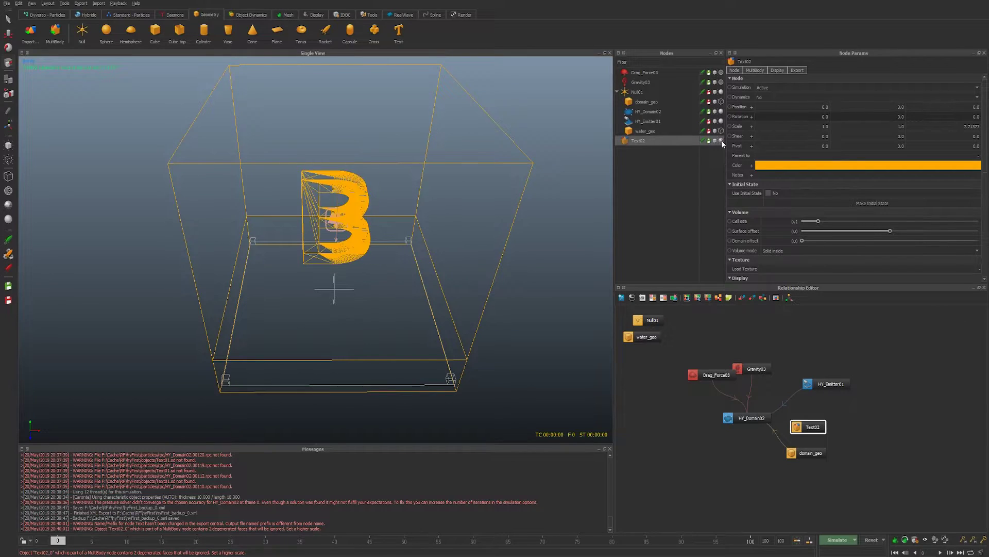
left_click(721, 141)
Move the letter B in the top view into the container's corner at negative X and positive Z
key("1")
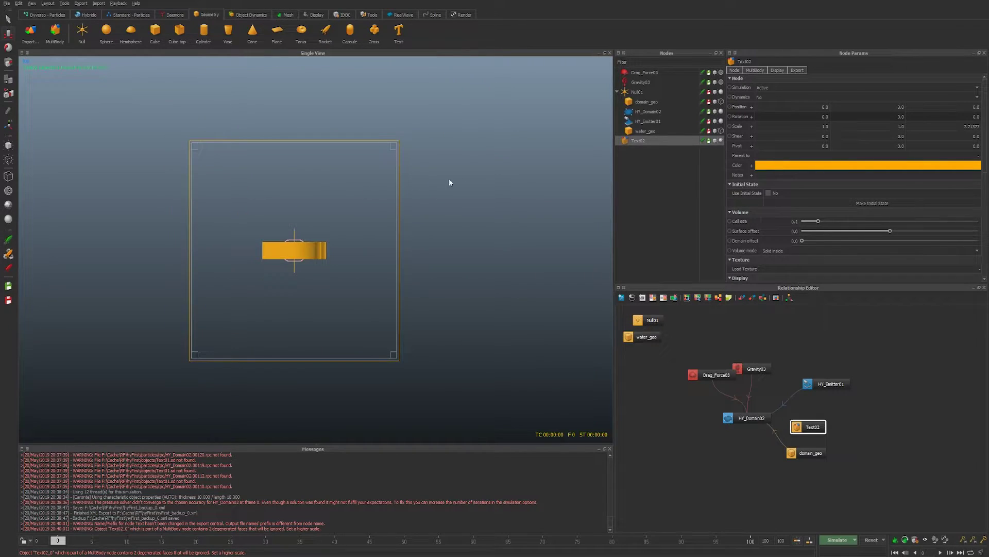
left_click(642, 131)
left_click(638, 142)
left_click_drag(301, 260, 244, 346)
Rotate the letter about 43.8 degrees around Y and adjust its position to about X -3.05, Z 3.1
key("e")
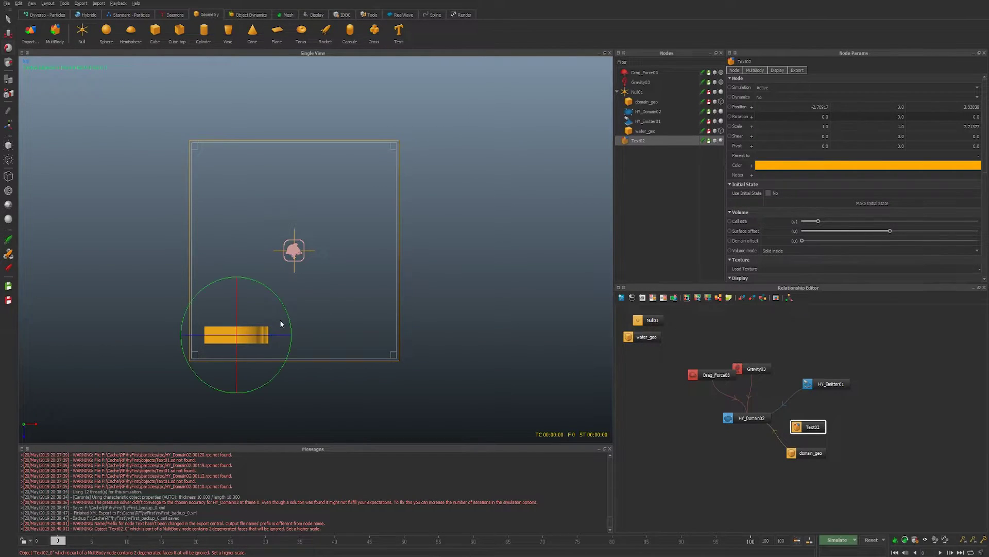
left_click(280, 302)
key("ctrl+z")
left_click_drag(281, 300, 246, 269)
key("w")
left_click_drag(242, 334, 239, 317)
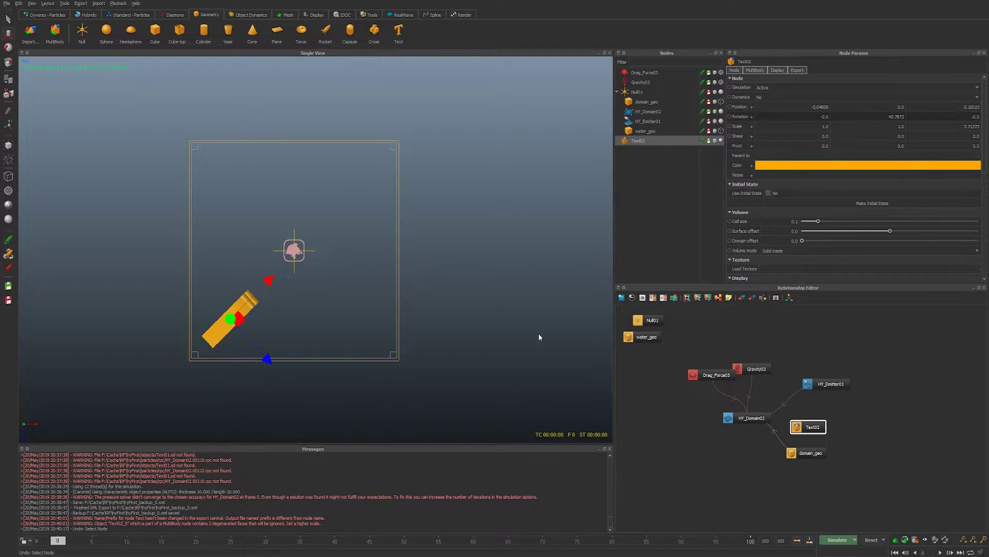
Keyframe the letter's position at frame 0, and at frame 100 with the letter moved diagonally to the opposite corner of the container
left_click(730, 107)
left_click_drag(193, 536, 751, 540)
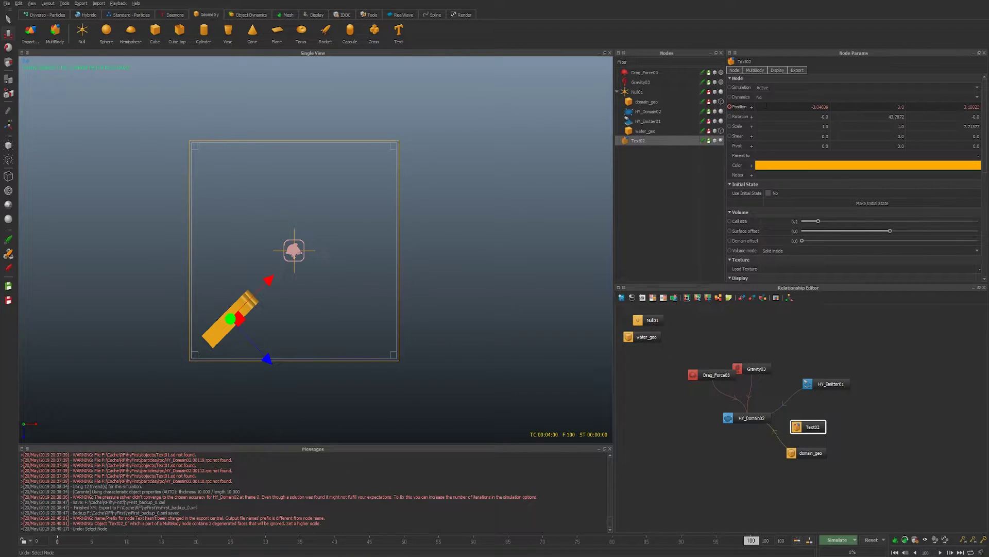
left_click_drag(273, 291, 416, 164)
left_click_drag(407, 216, 404, 213)
left_click(729, 106)
left_click_drag(71, 542, 79, 494)
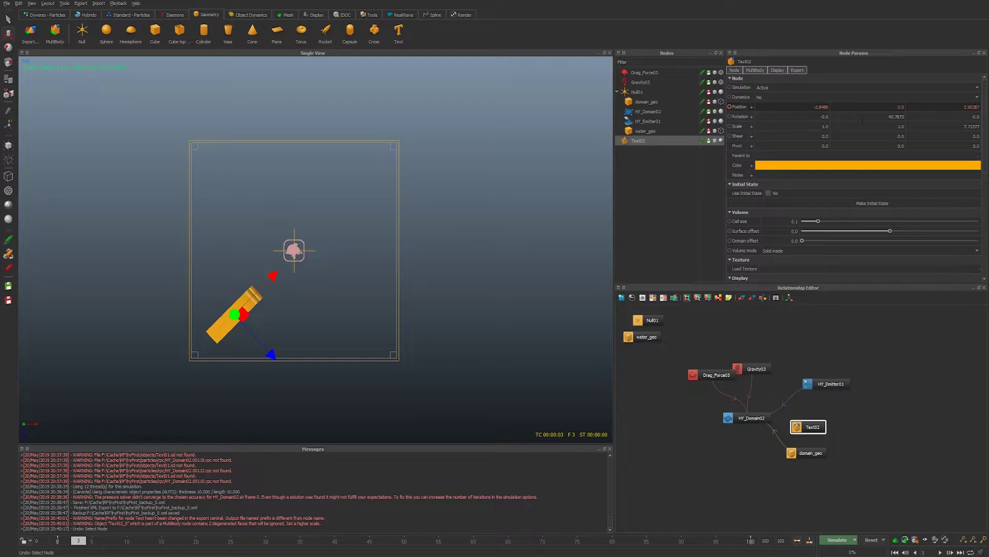
Drive the letter's Y rotation with the expression 45+30*sin(2*t) and scrub the first frames to check the motion
left_click(911, 117)
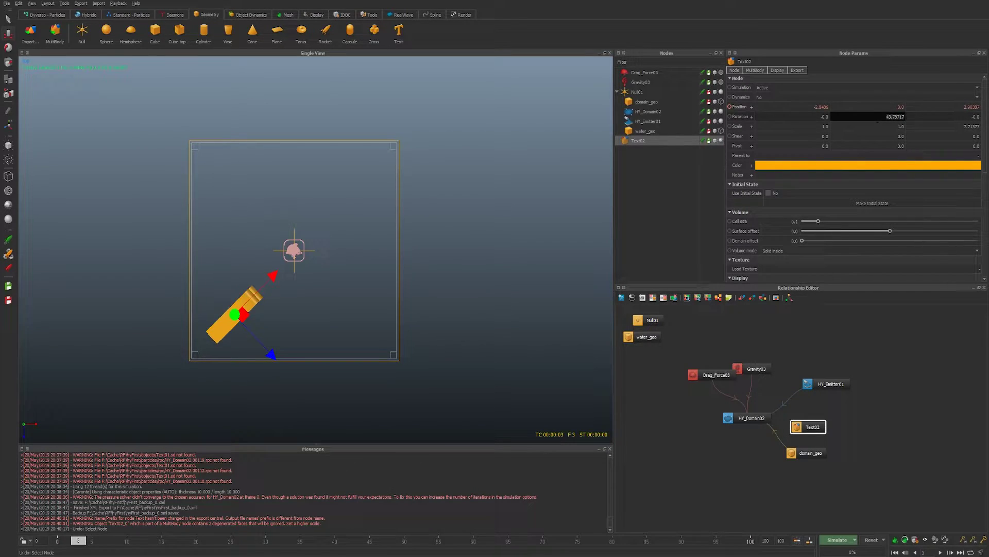
key("ctrl+a")
key("BackSpace")
type("-45+sin")
key("BackSpace")
key("BackSpace")
key("BackSpace")
type("30sin(2t)")
key("Return")
mouse_move(71, 542)
left_mouse_down()
mouse_move(778, 505)
mouse_move(62, 536)
mouse_move(669, 497)
mouse_move(154, 520)
mouse_move(844, 467)
mouse_move(98, 516)
left_mouse_up()
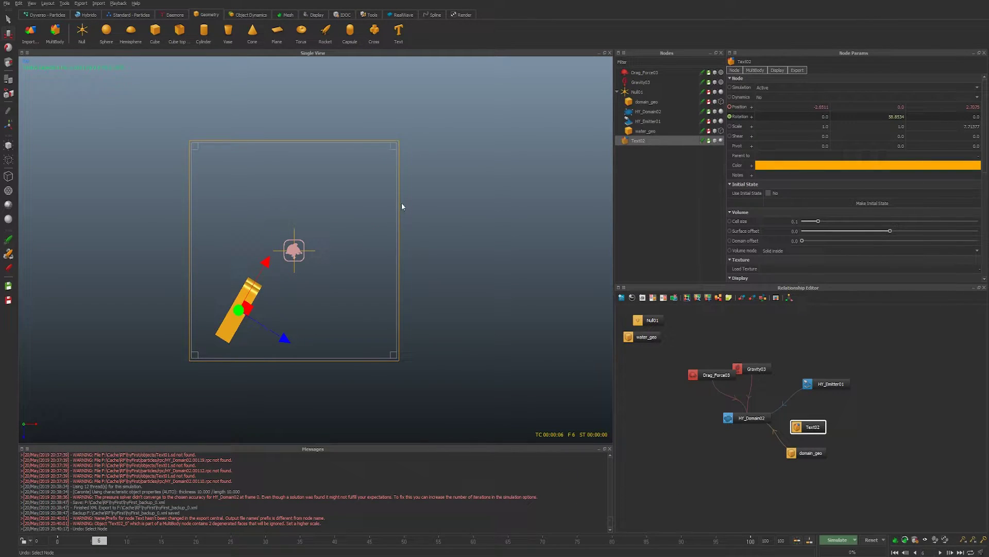
Run a short test simulation and check the letter's height against the water in the front view
key("1")
left_click(852, 454)
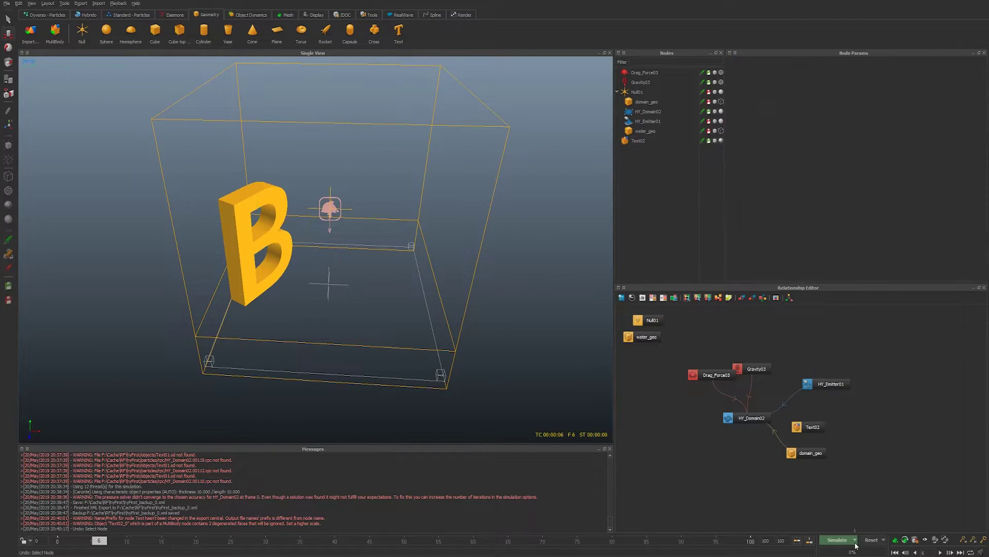
left_click(856, 539)
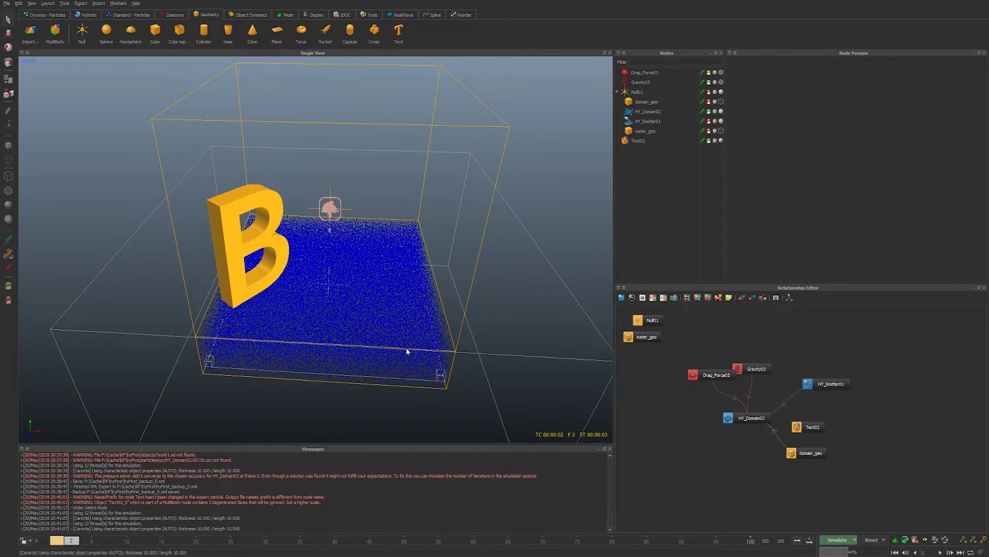
key("1")
key("2")
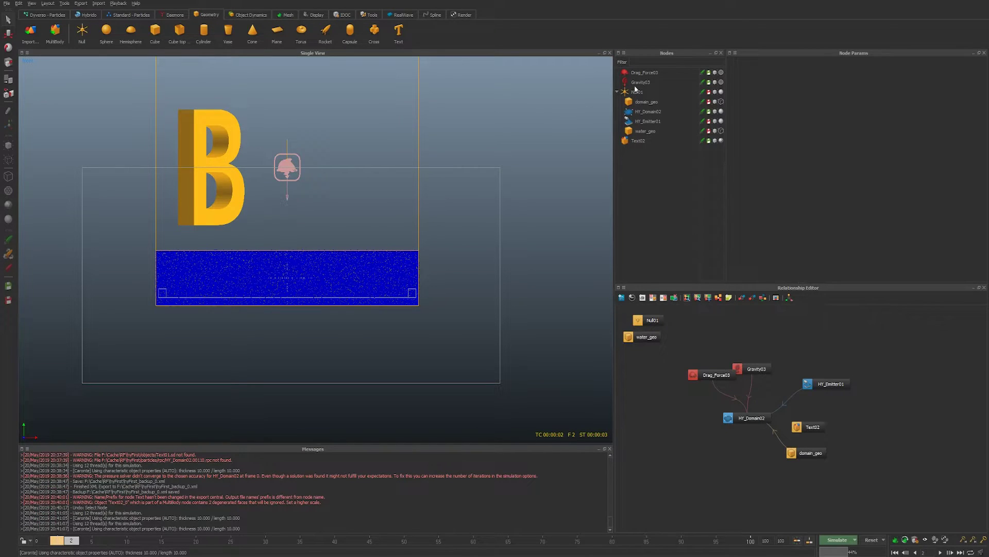
Delete both keyframes of Text02's Y position curve in the curve editor
left_click(648, 103)
left_click(638, 140)
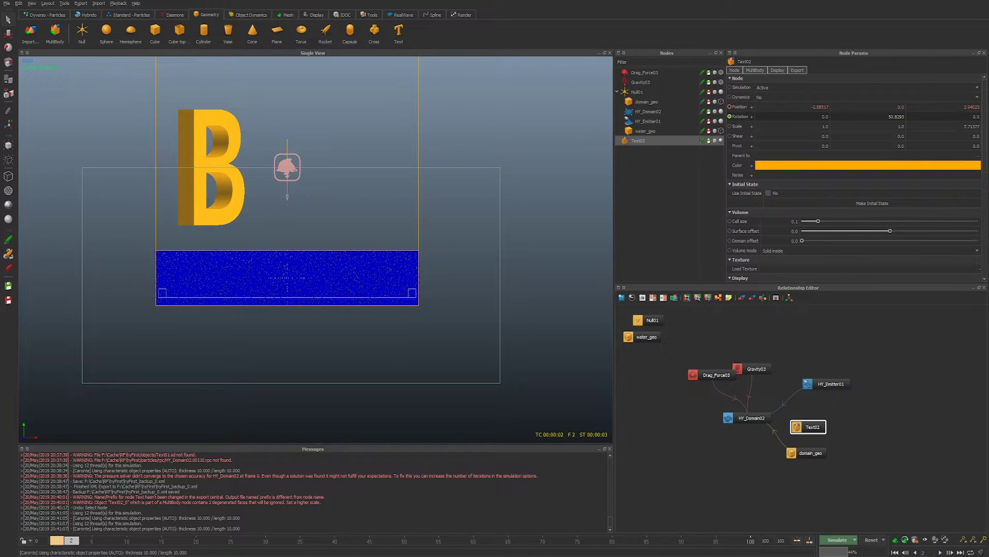
left_click_drag(71, 540, 57, 540)
double_click(740, 106)
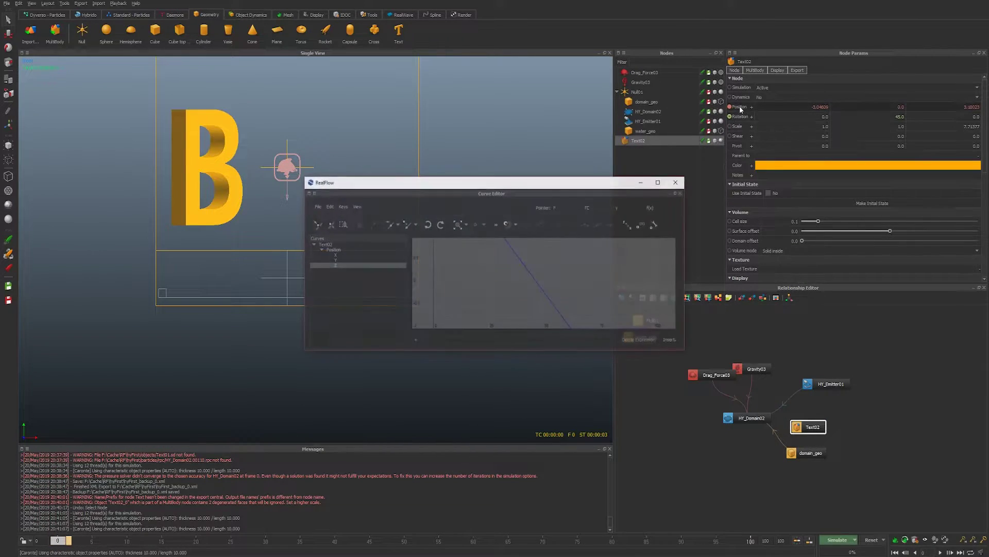
left_click(379, 260)
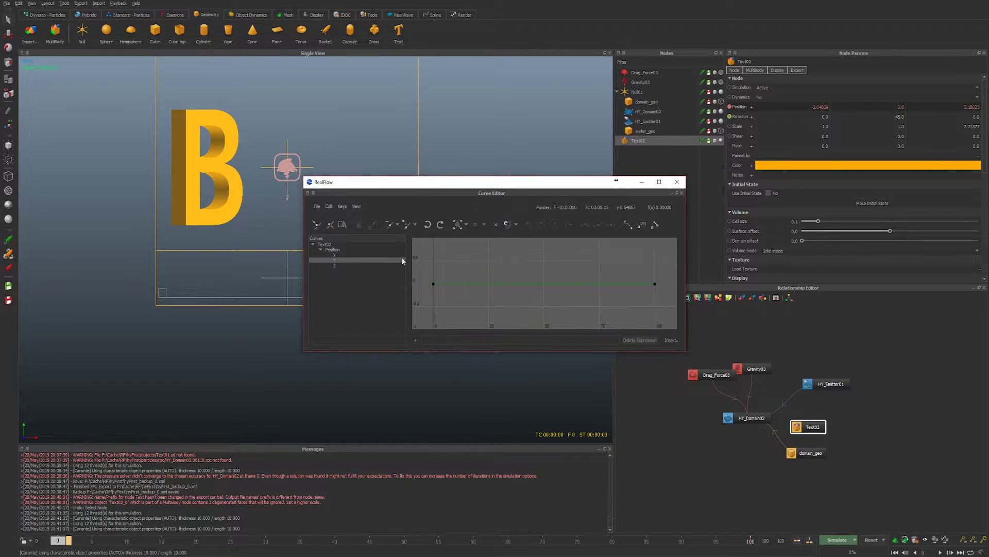
left_click_drag(667, 261, 431, 302)
left_click(676, 182)
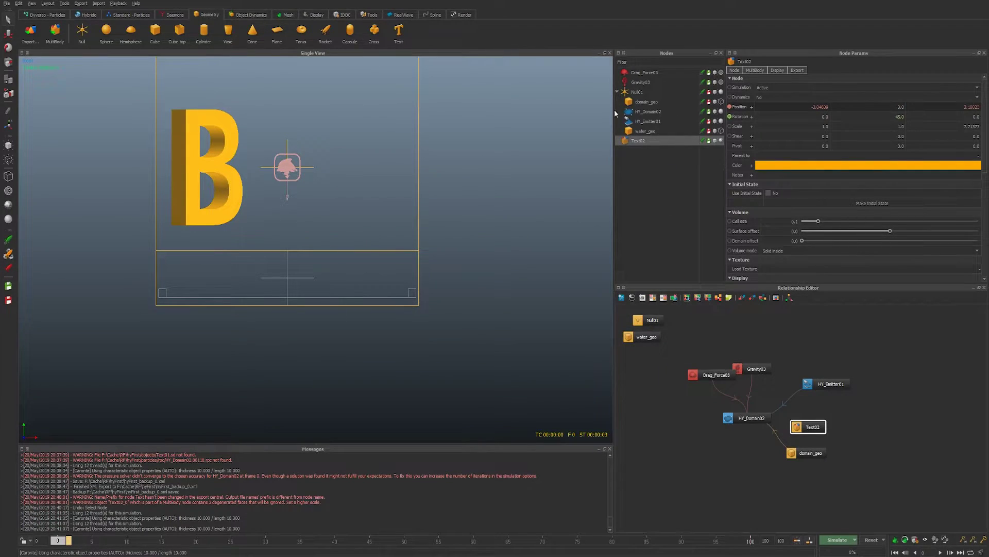
Lower the letter into the water to a Y position of about -2.7 and return to the perspective view
left_click_drag(197, 111, 193, 184)
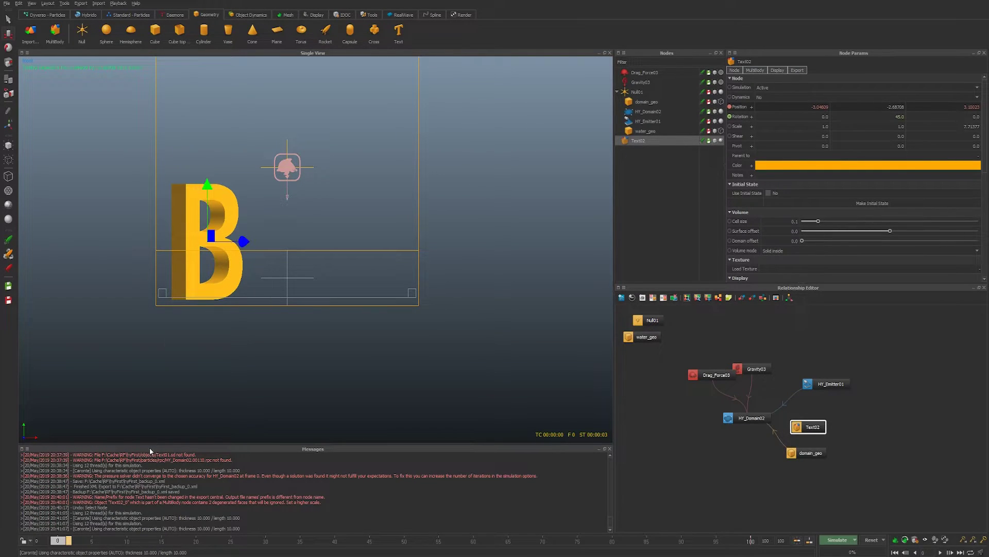
left_click(227, 375)
key("4")
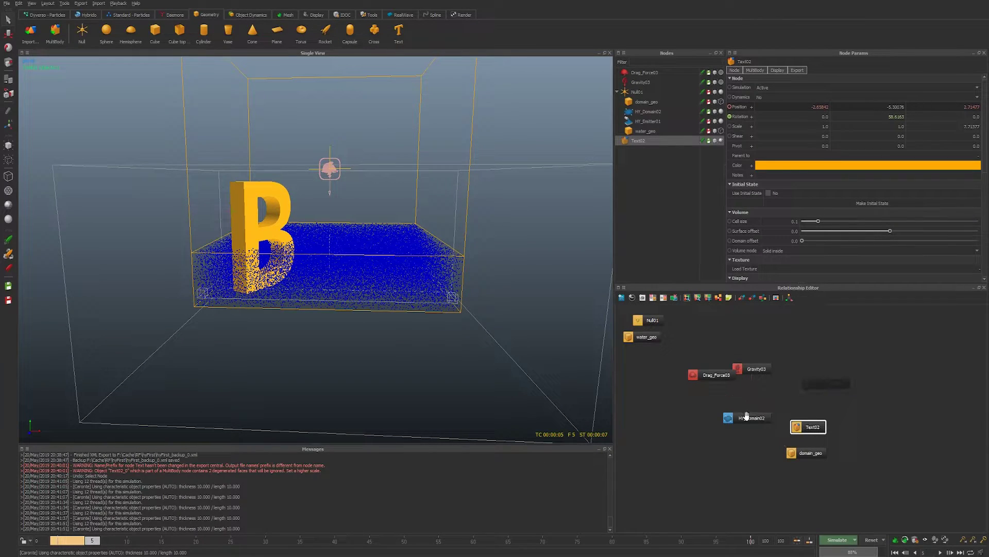
Place the Text02 node on the opposite side of HY_Domain02 from the emitter, run a brief test simulation and reset it
left_click_drag(809, 425, 683, 437)
key("ctrl+alt+s")
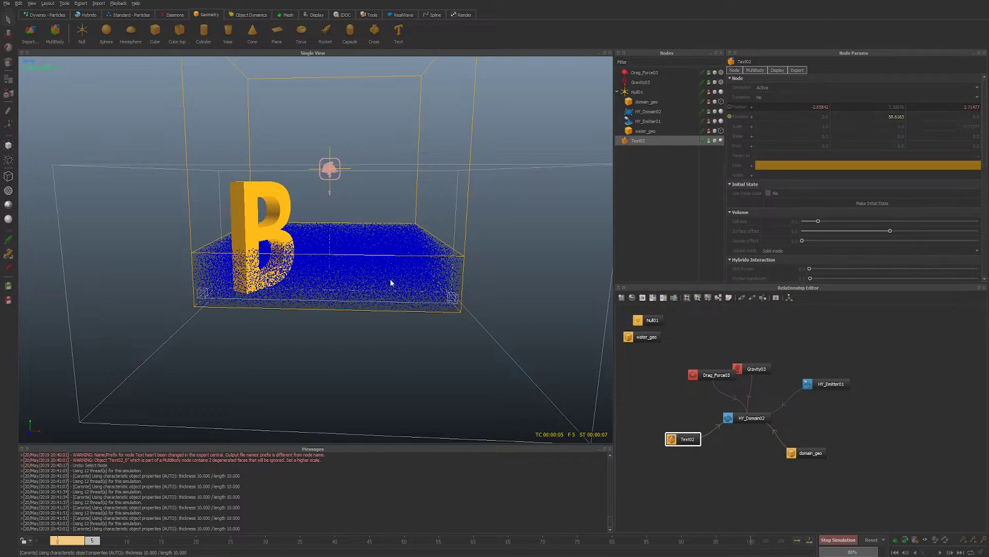
key("ctrl+alt+s")
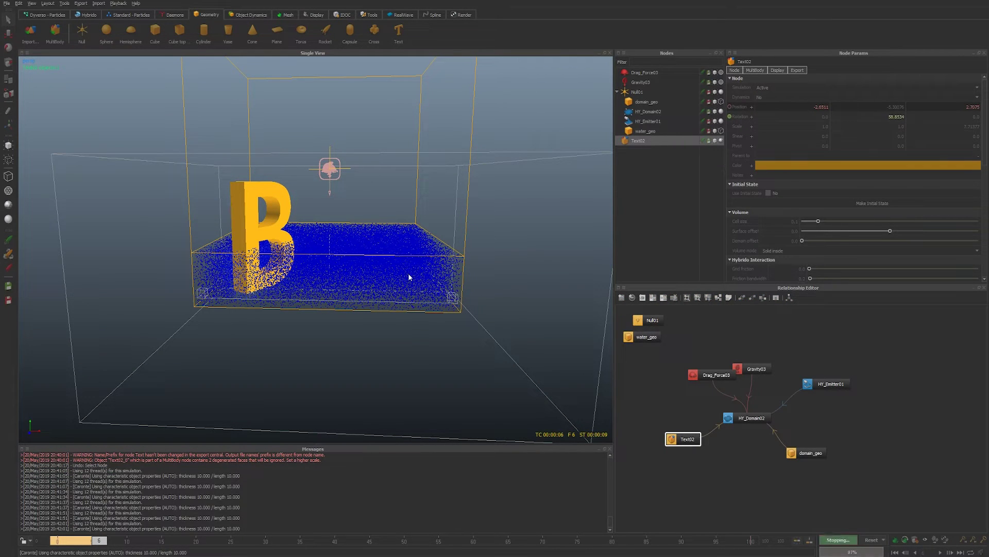
key("ctrl+alt+r")
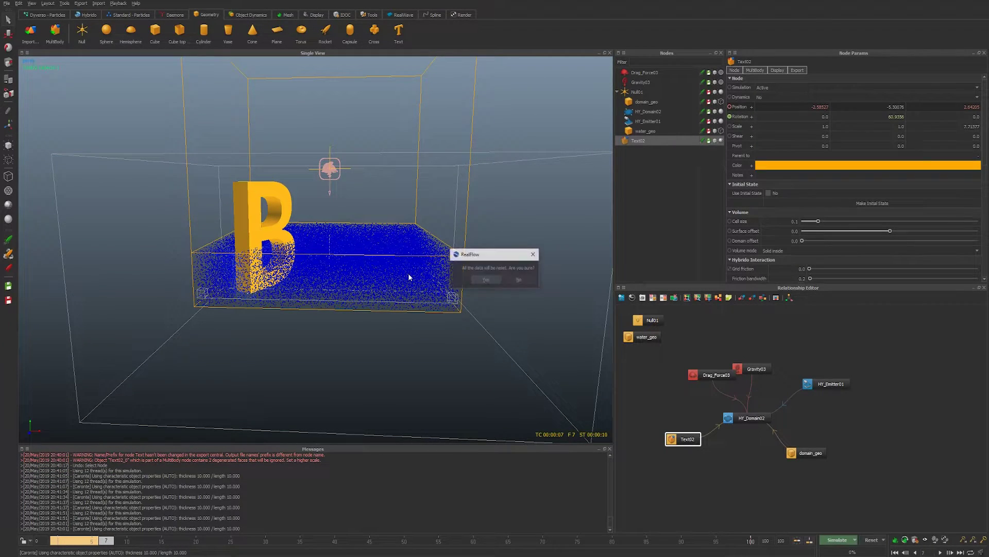
Simulate again from the first frame and examine the particles around the moving letter up close
key("ctrl+alt+s")
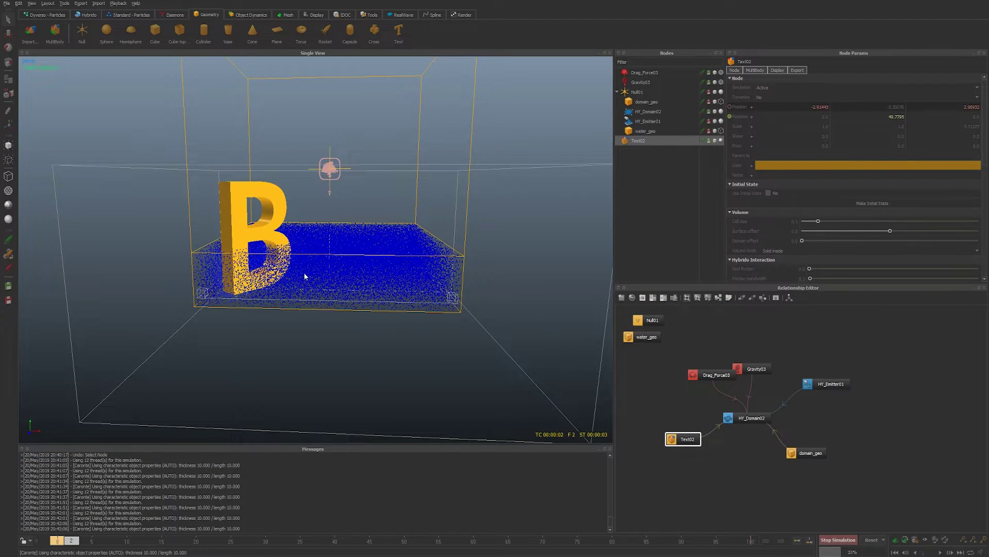
scroll(329, 286, "up", 3)
scroll(329, 287, "up", 3)
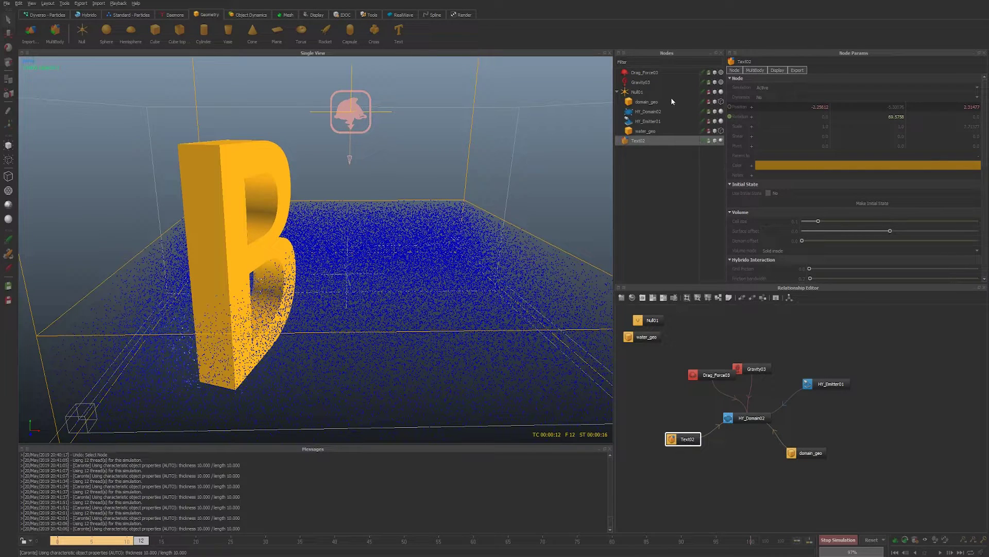
Try a grid cell size of 0.25 on HY_Domain02 with a short test simulation, resetting before and after the run
left_click(661, 110)
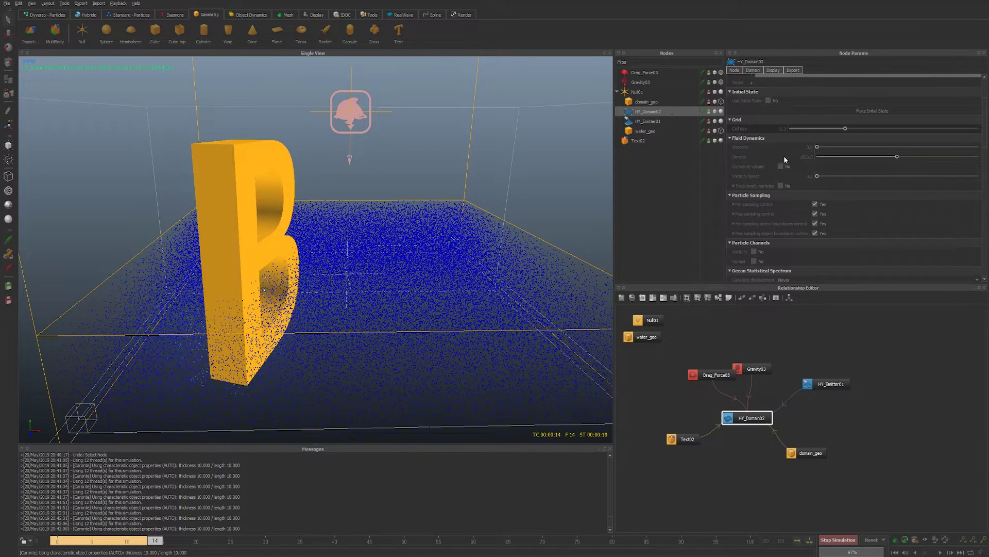
double_click(779, 129)
type("0.25")
key("Return")
key("alt+r")
key("Return")
key("alt+a")
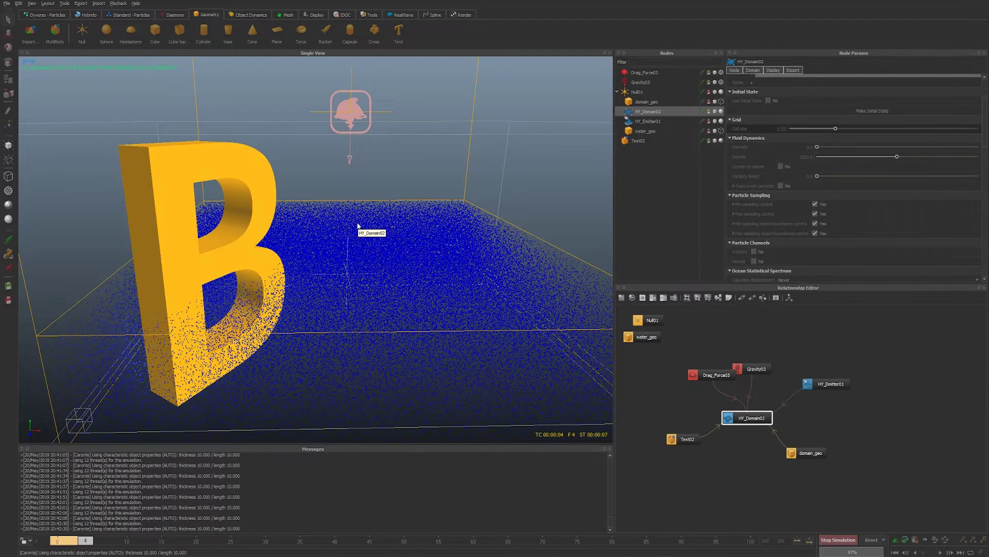
key("ctrl+r")
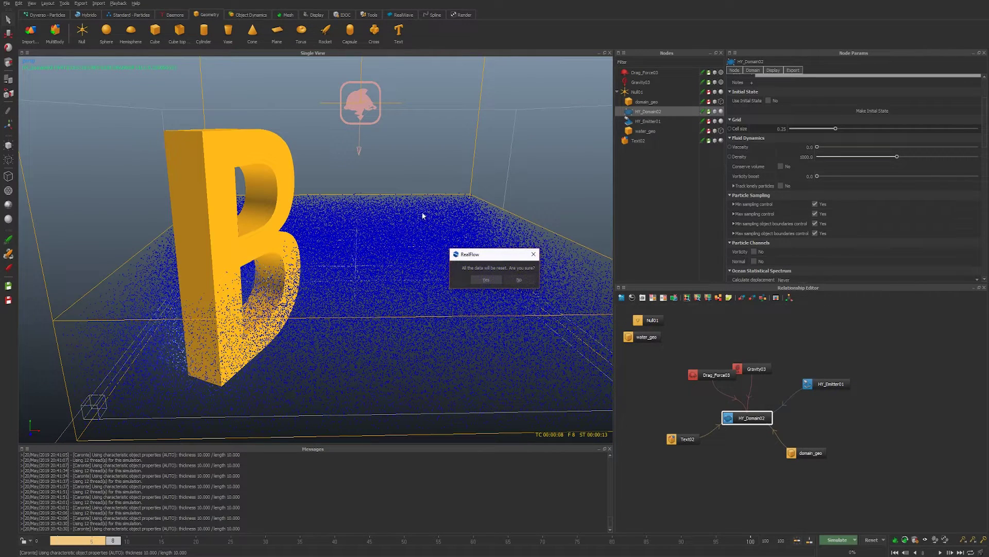
key("Return")
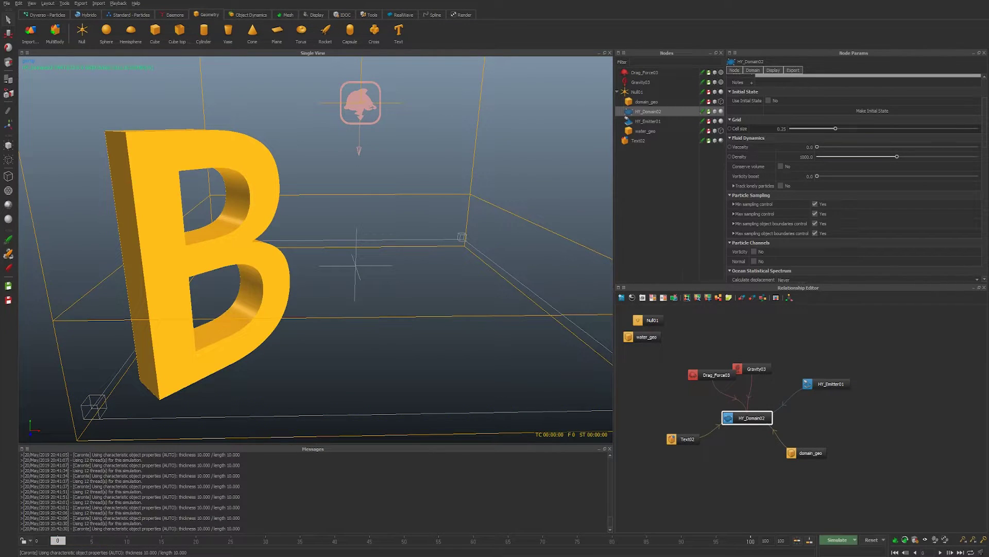
Set HY_Domain02's grid cell size to 0.2, simulate about 10 frames and inspect the water around the letter
double_click(779, 129)
type("0.2")
key("Return")
key("ctrl+a")
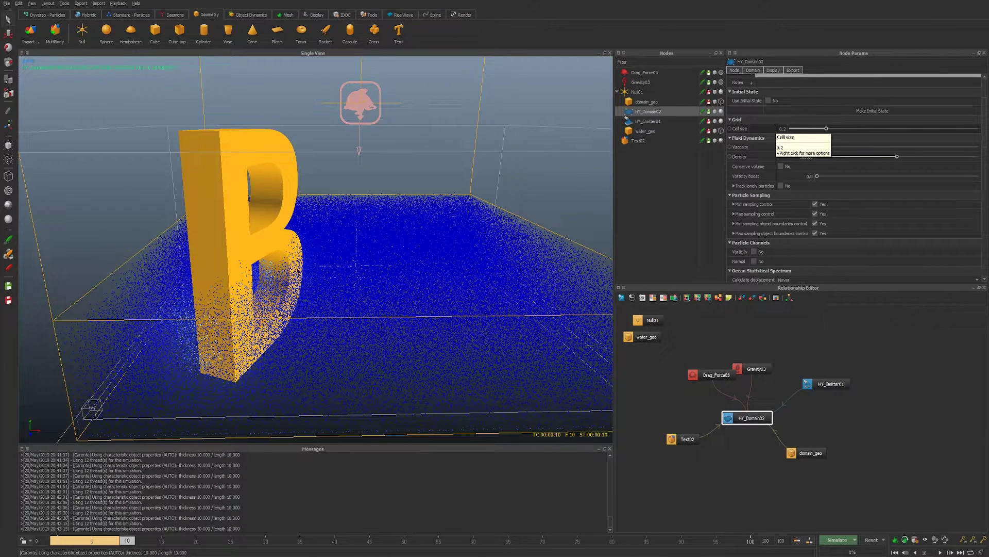
middle_click_drag(516, 236, 475, 238, "alt")
scroll(475, 238, "down", 2)
scroll(478, 239, "up", 1)
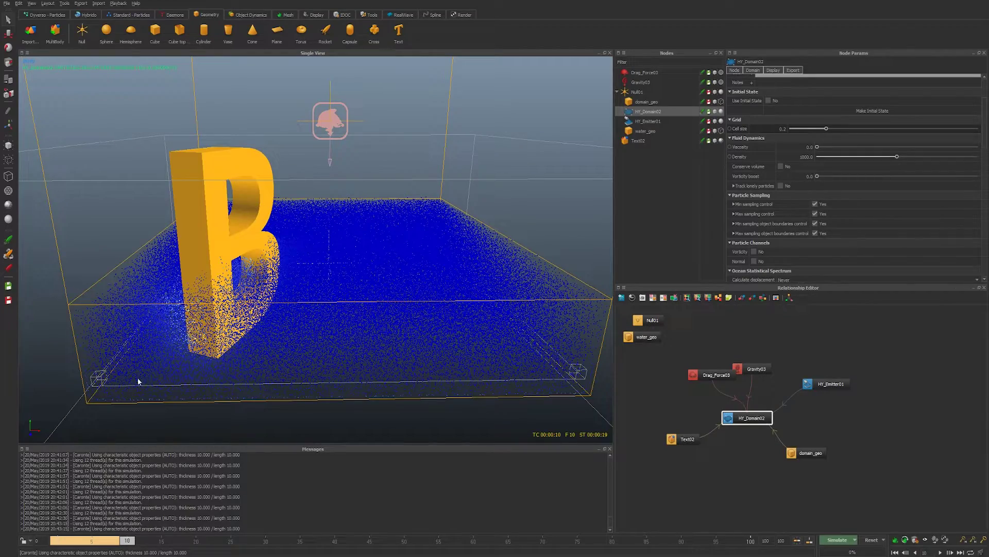
scroll(142, 350, "up", 5)
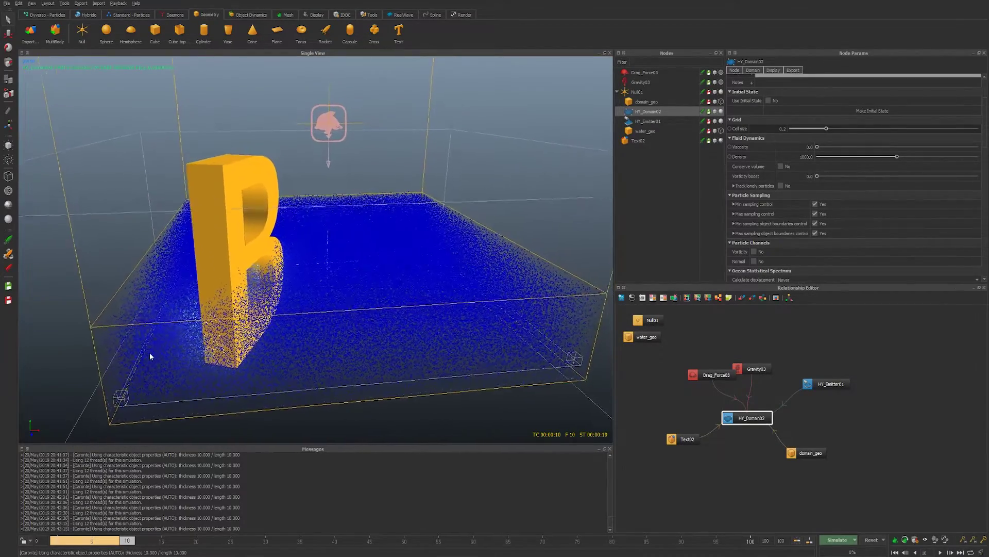
scroll(149, 359, "up", 1)
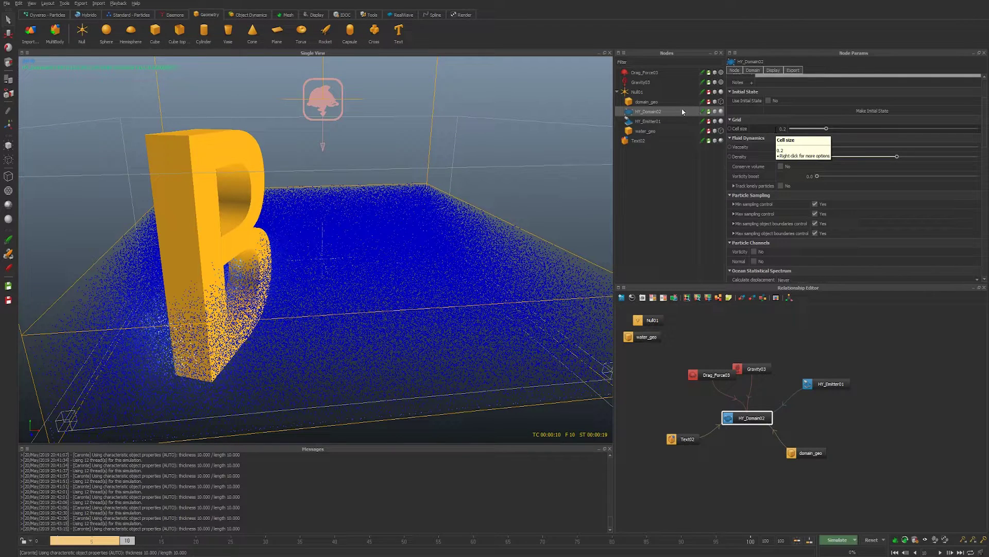
In the front view, set HY_Emitter01's surface particle sampling to 3 and its surface bandwidth to 0.2
left_click(649, 121)
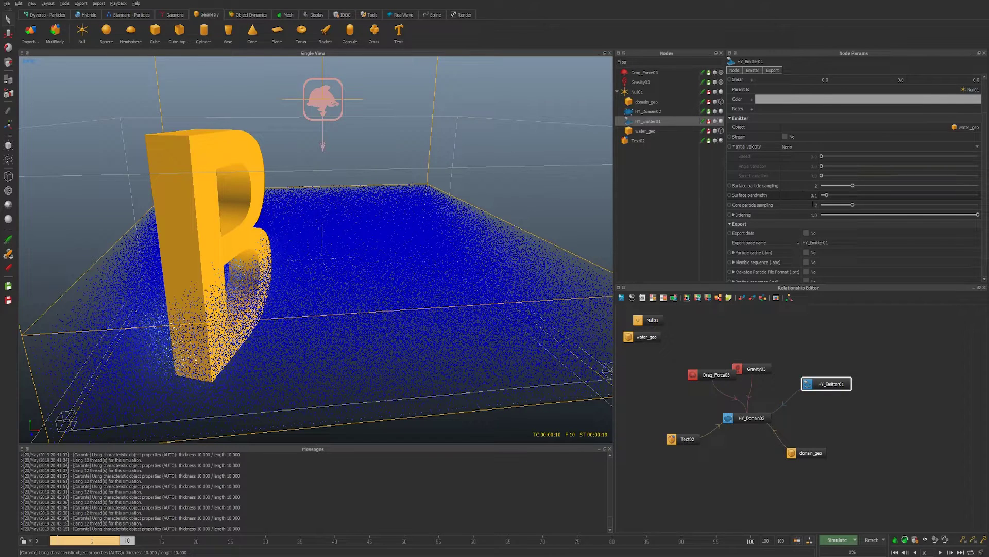
key("1")
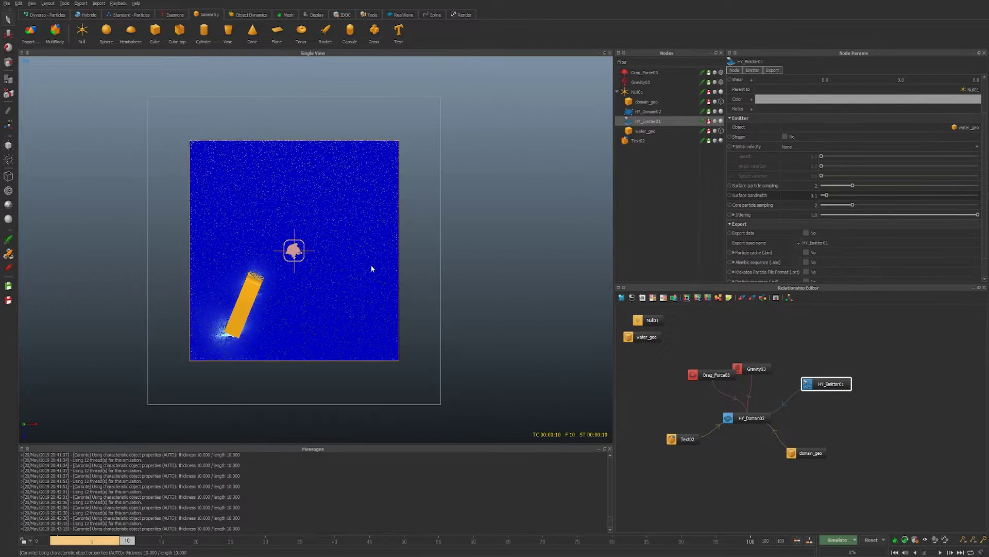
key("2")
right_click_drag(240, 277, 422, 293, "alt")
middle_click_drag(422, 290, 415, 292, "alt")
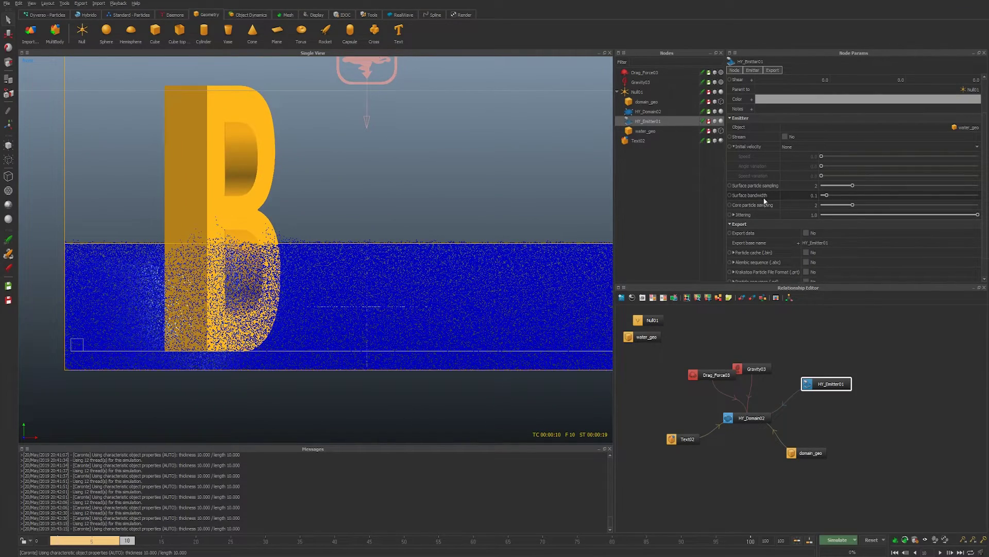
middle_click_drag(490, 307, 384, 292, "alt")
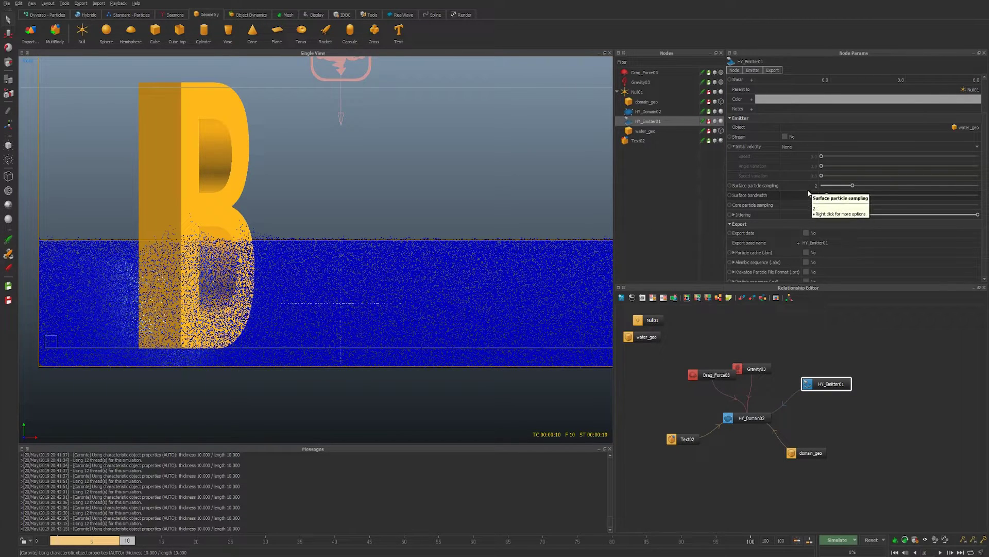
double_click(813, 186)
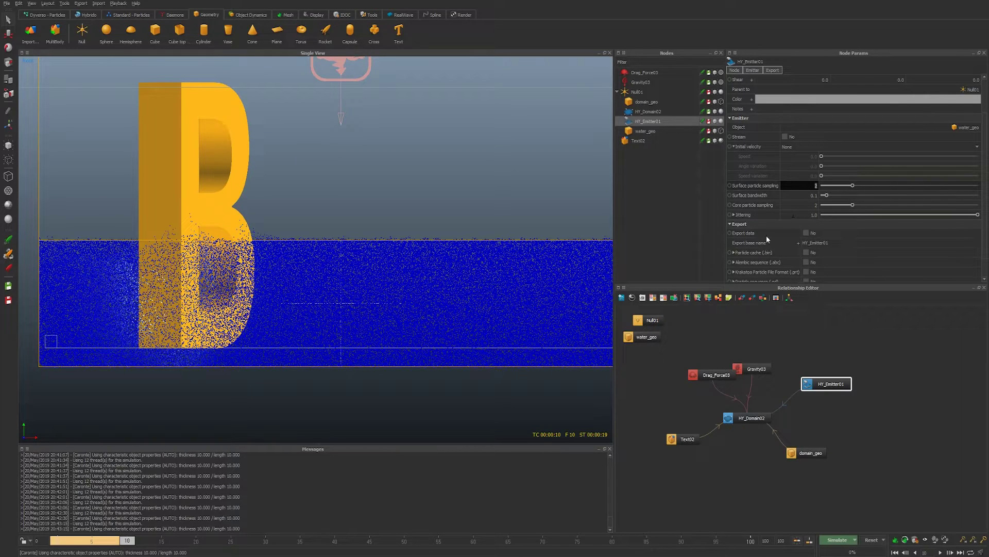
type("3")
key("Return")
double_click(810, 196)
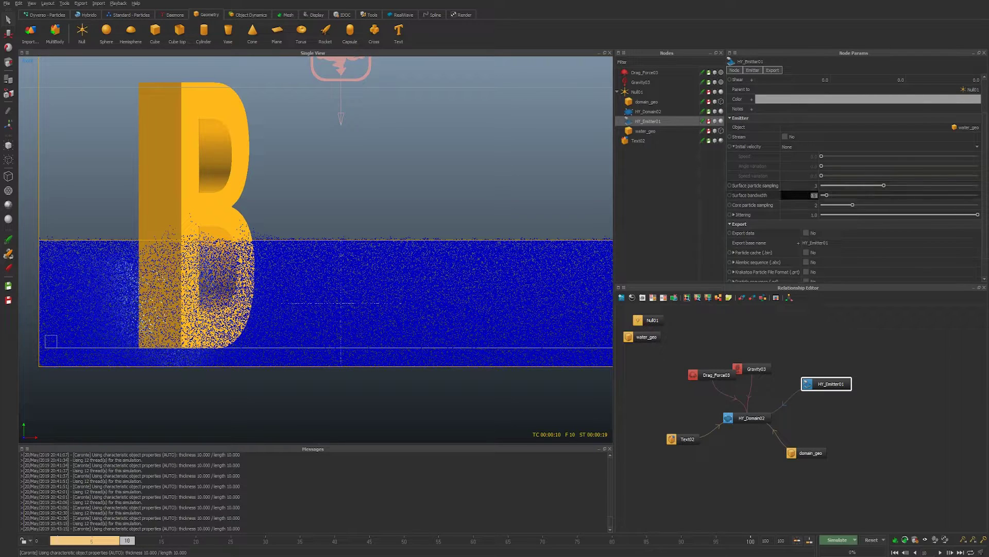
type("0.2")
key("Return")
Reset and simulate up to frame 2, and examine the particle density along the water's outer boundary
key("ctrl+f")
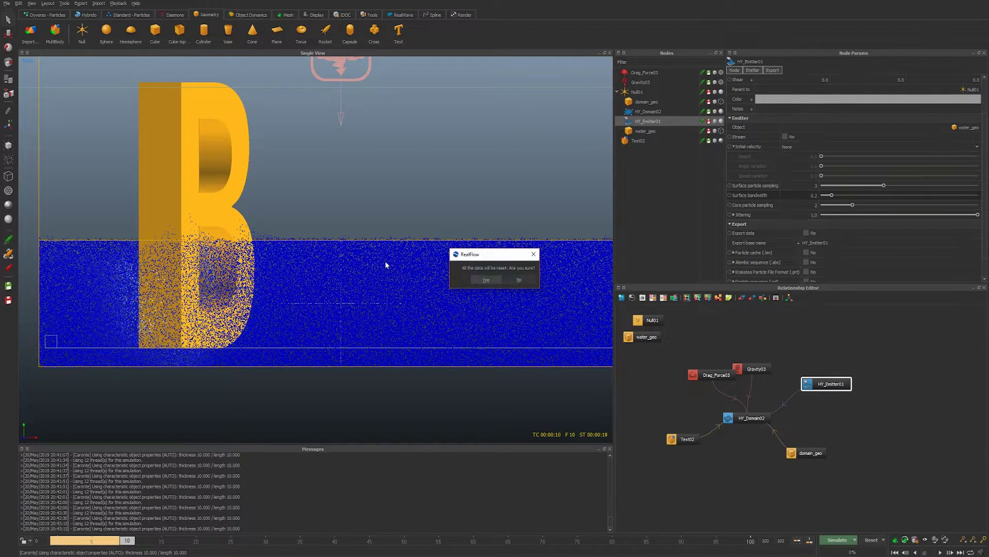
key("Return")
key("ctrl+a")
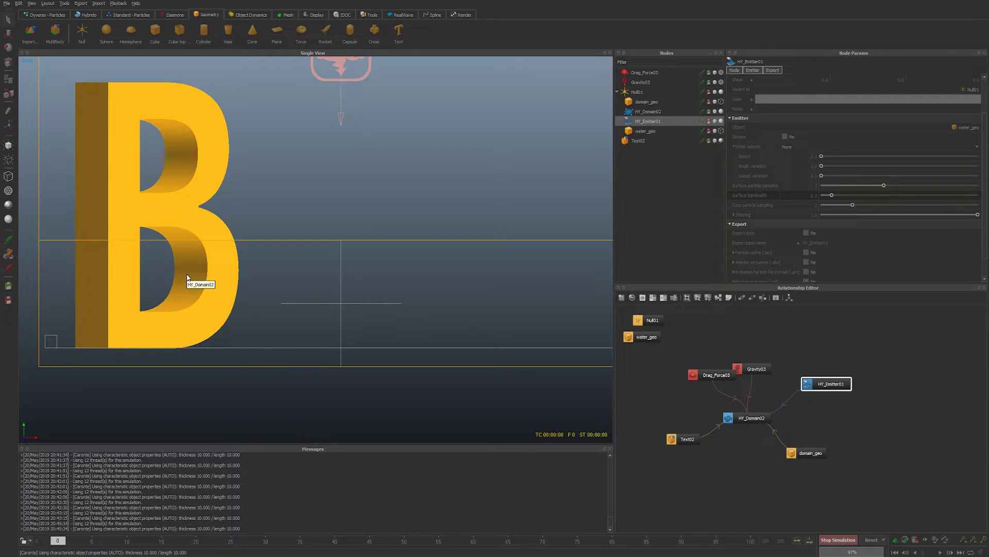
key("alt+a")
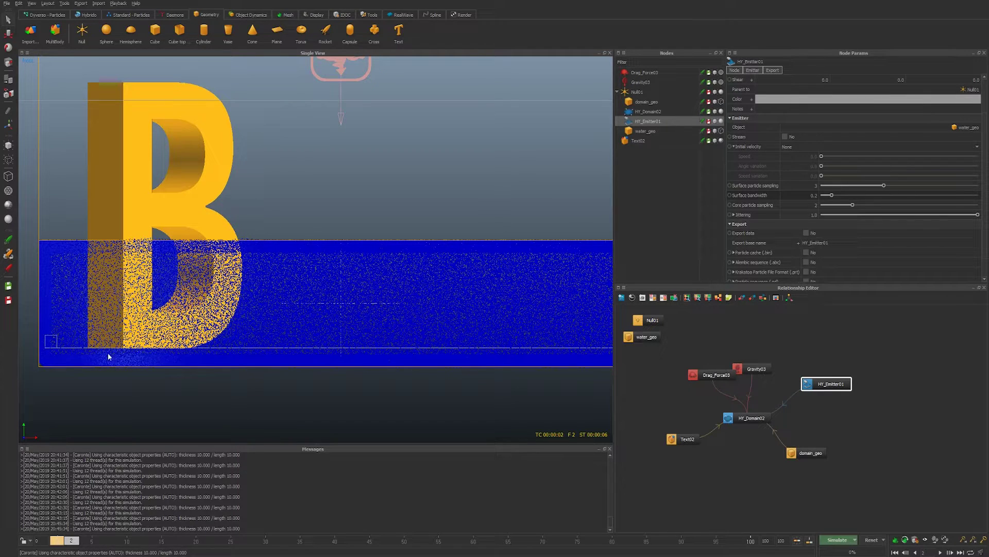
middle_click_drag(479, 360, 400, 341)
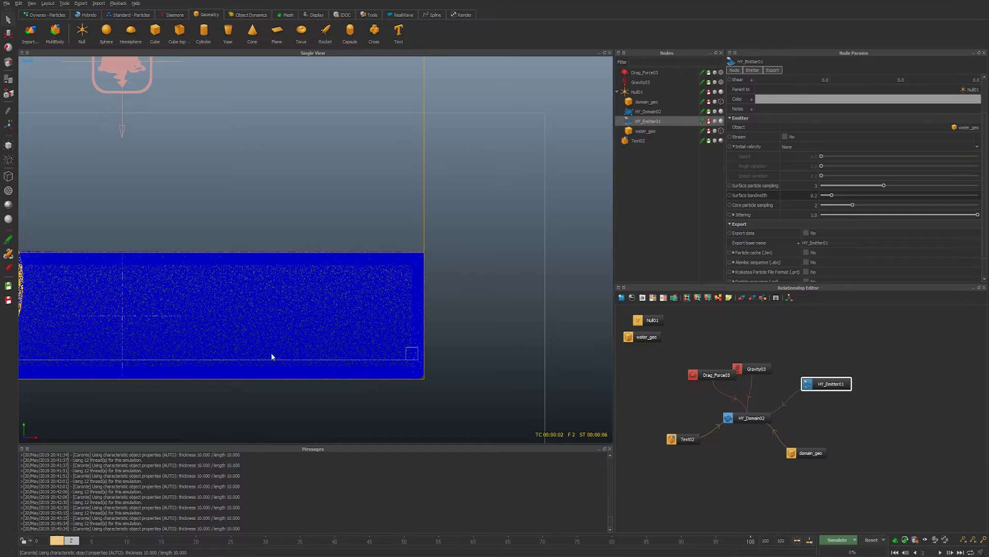
middle_click_drag(289, 355, 466, 349)
middle_click_drag(455, 276, 477, 277)
middle_click_drag(107, 334, 350, 341)
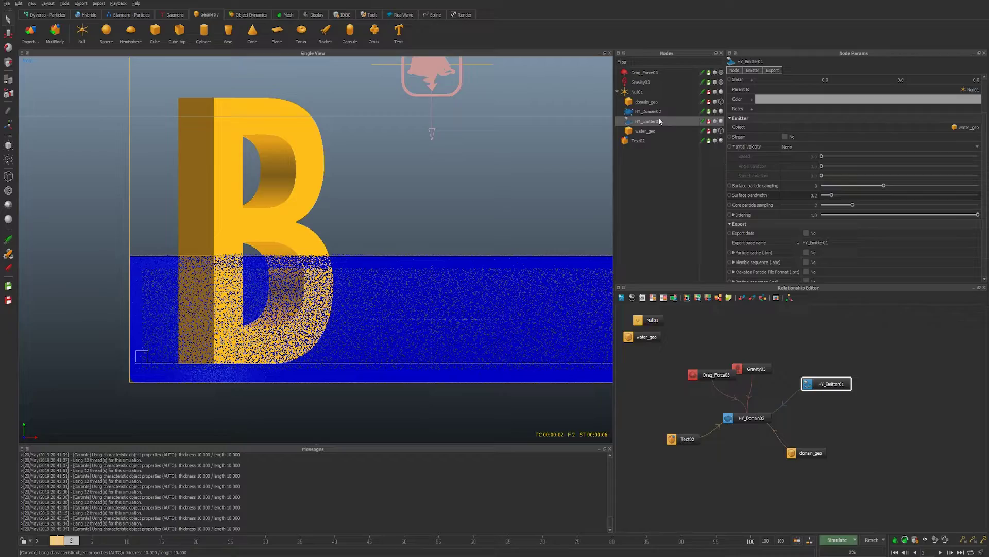
Return to the perspective view and enable the isosurface volume display for the letter Text02
middle_click_drag(384, 181, 315, 182)
left_click(315, 180)
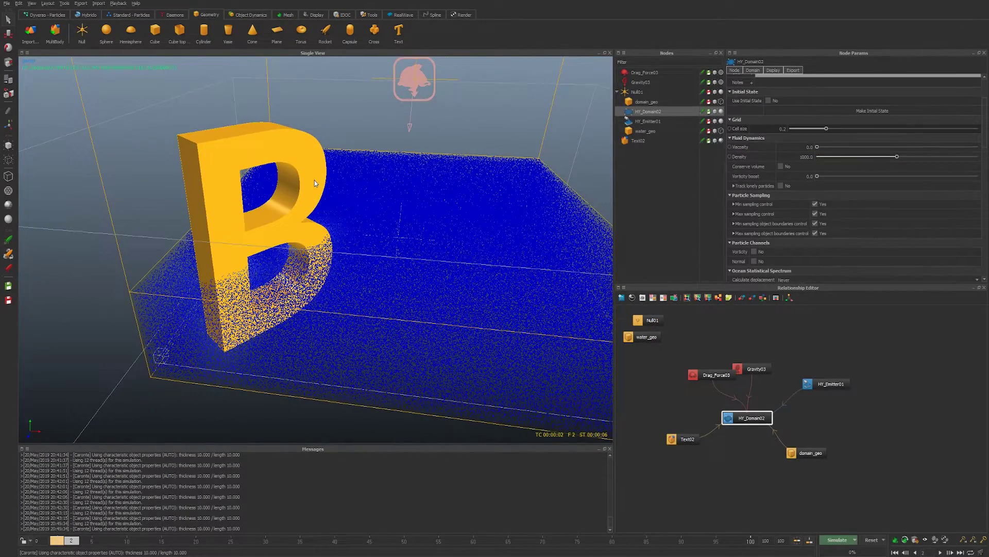
left_click(245, 133)
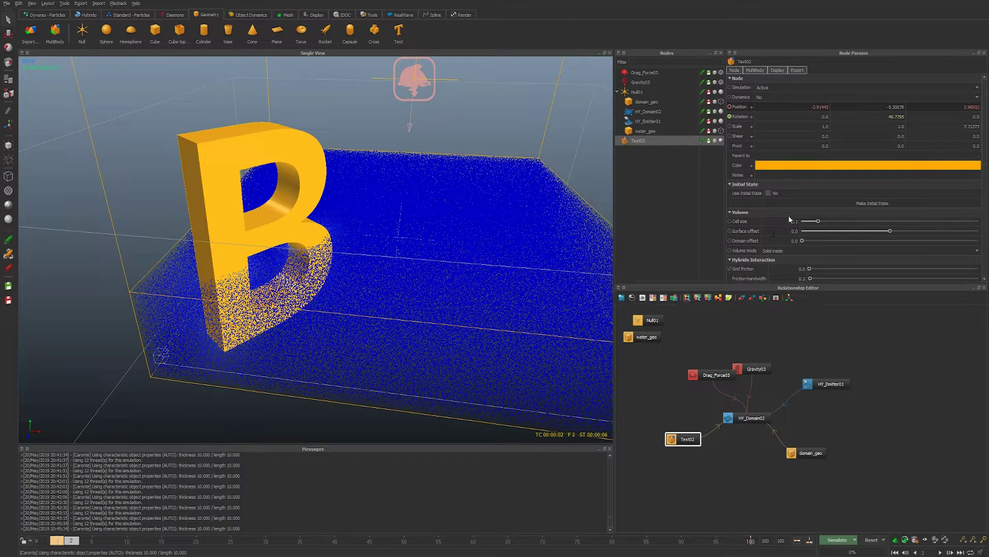
scroll(784, 220, "down", 4)
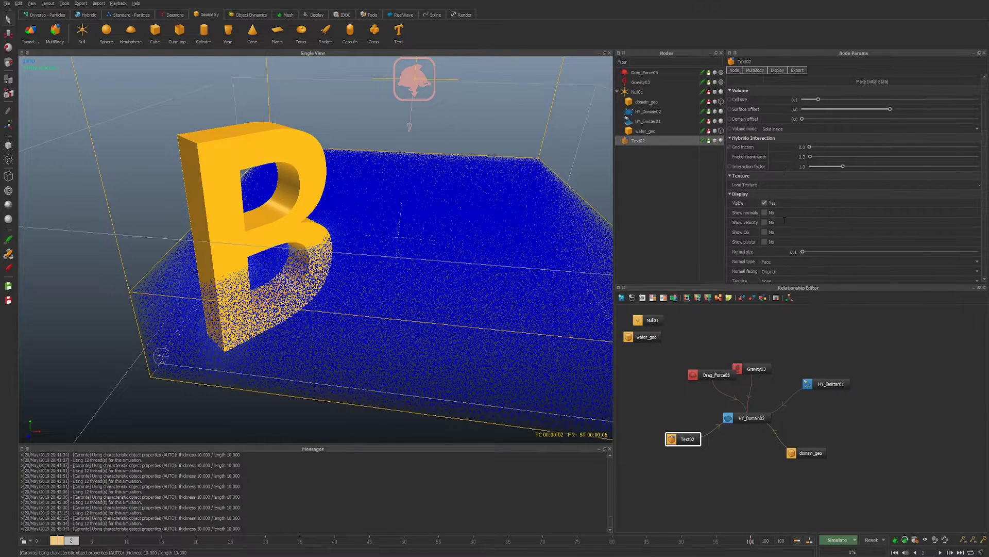
scroll(784, 220, "down", 4)
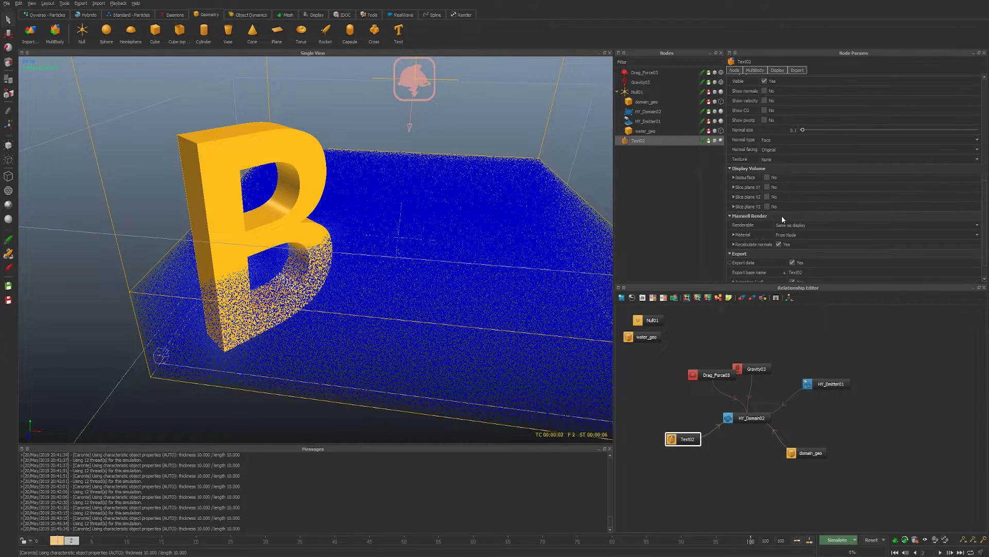
left_click(767, 177)
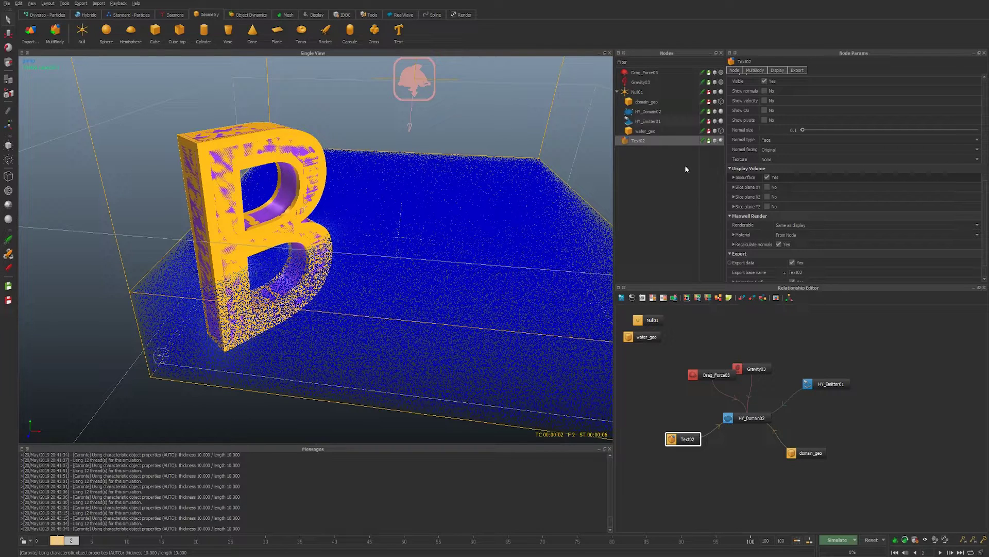
Set Text02's volume cell size to 0.05
scroll(784, 176, "up", 10)
scroll(786, 178, "down", 1)
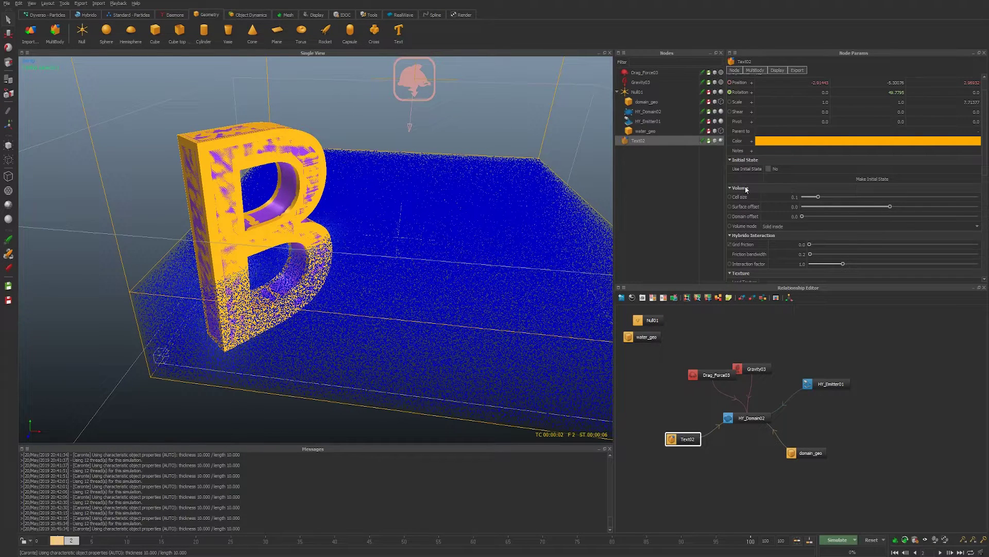
left_click(784, 196)
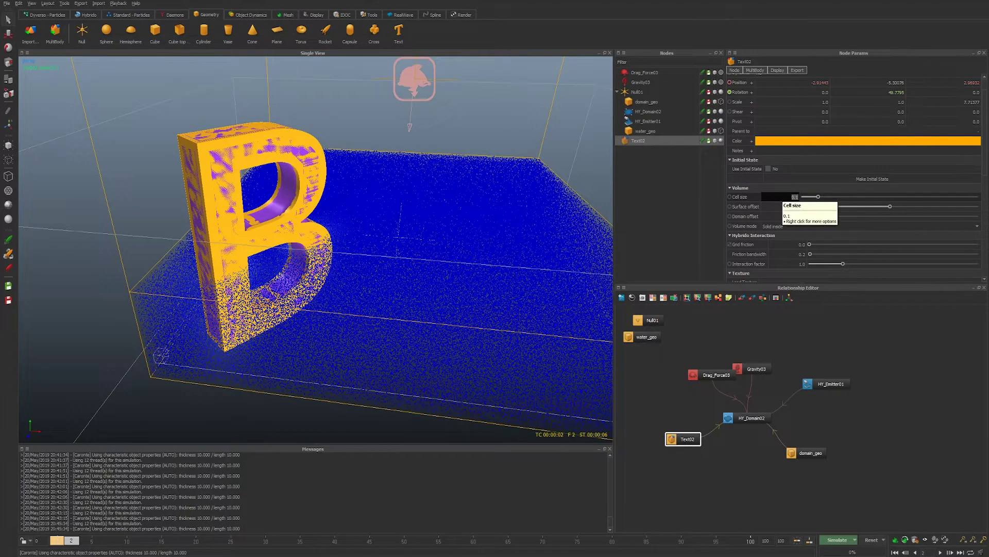
type("0.05")
key("Return")
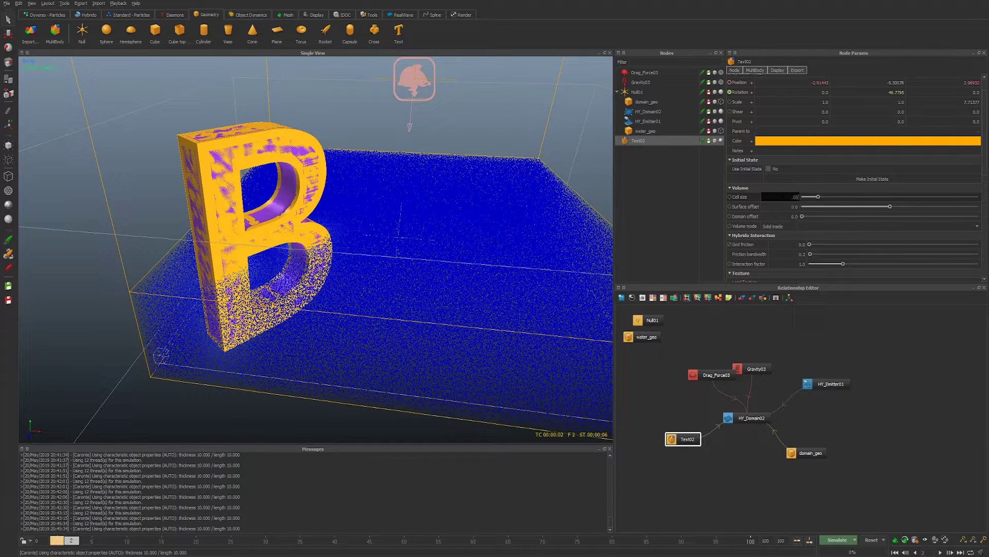
Try a finer volume cell size of 0.025 on the letter Text02
left_click(782, 196)
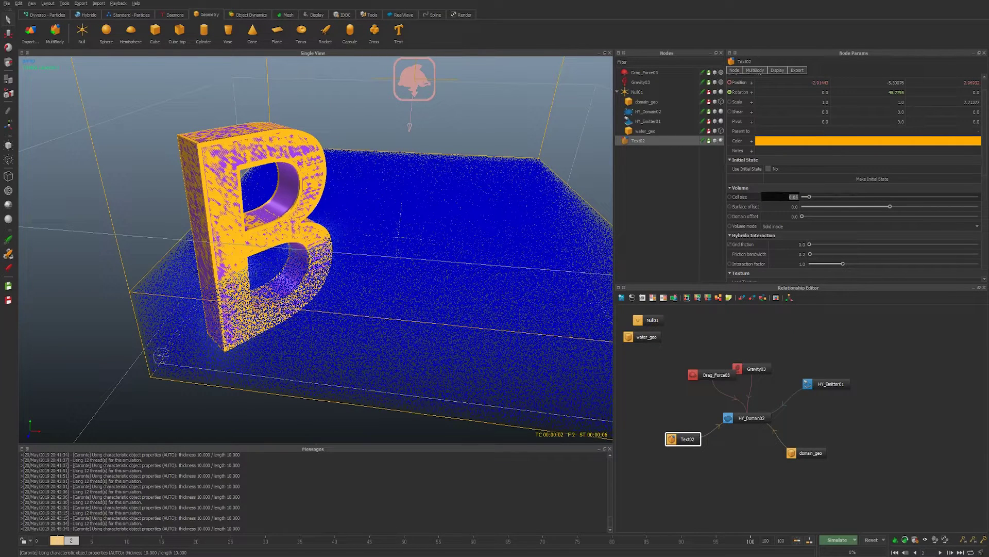
type(".025")
key("Return")
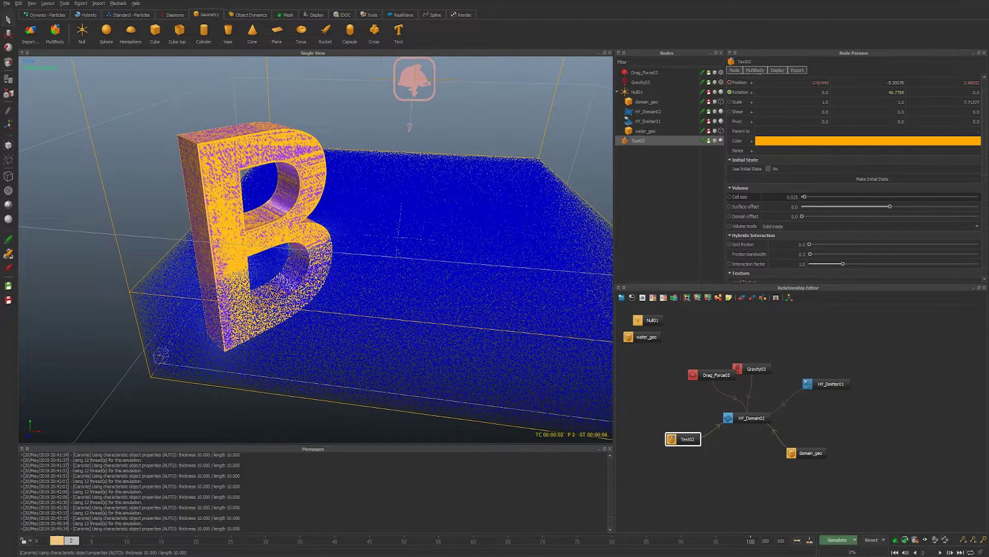
Try surface offsets of 0.05 and 0.025 on Text02's collision volume
left_click(780, 206)
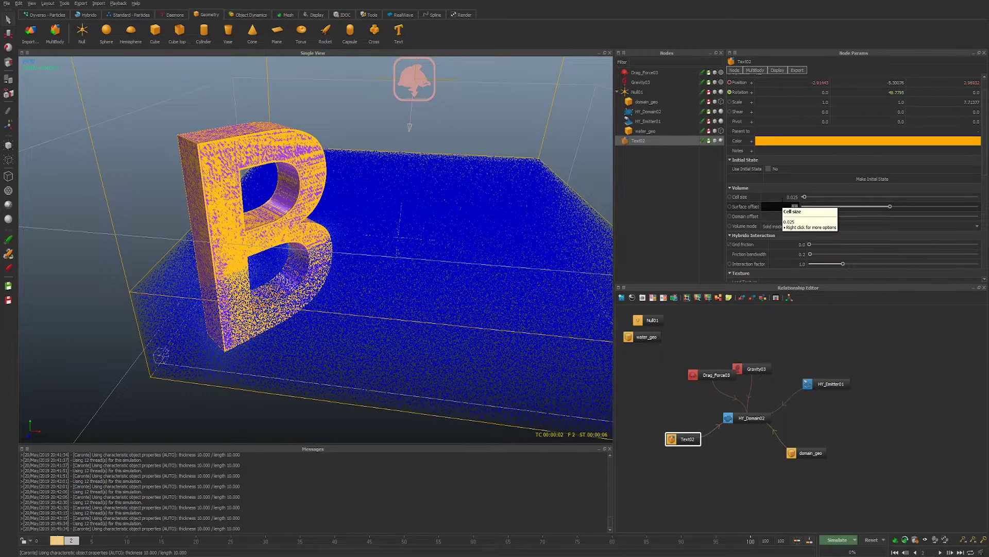
type("0.05")
key("Return")
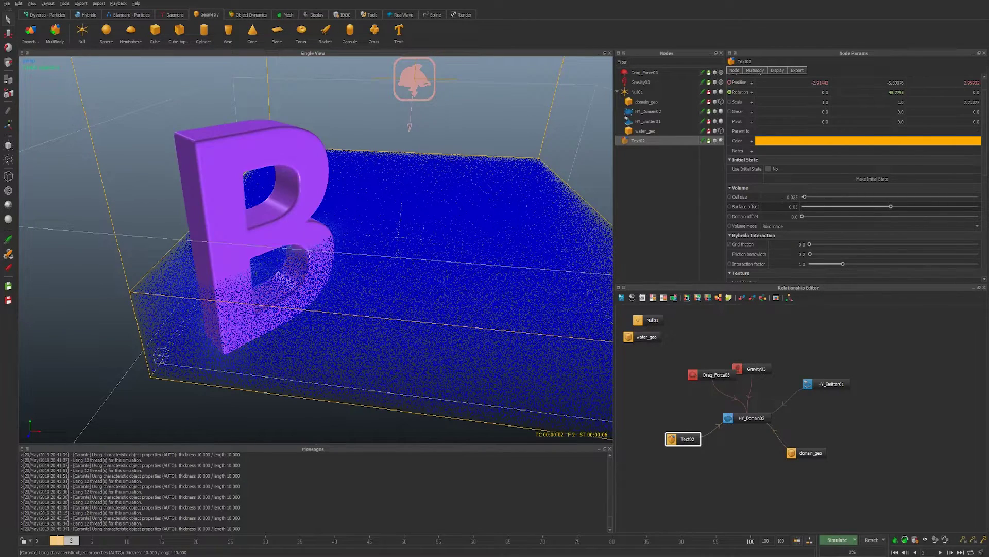
double_click(781, 206)
type("0.025")
key("Return")
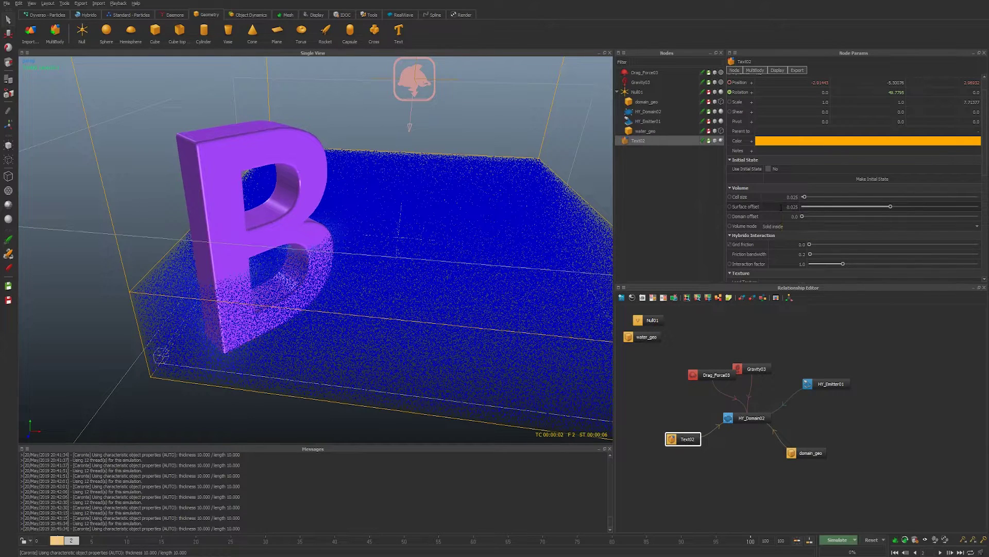
Set Text02's volume surface offset to 0.01 and its volume cell size to 0.05
double_click(781, 207)
type(".01")
key("Return")
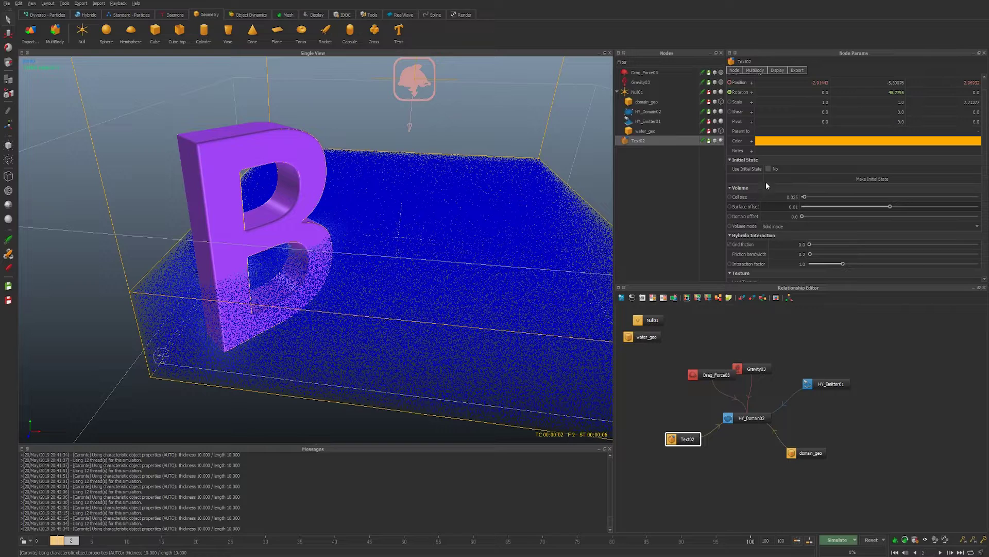
double_click(780, 196)
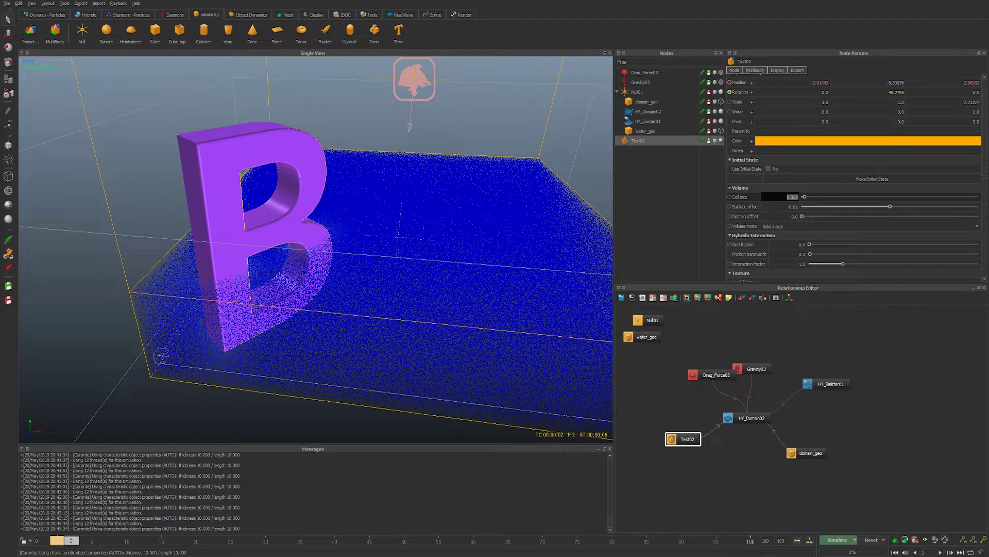
type(".05")
key("Return")
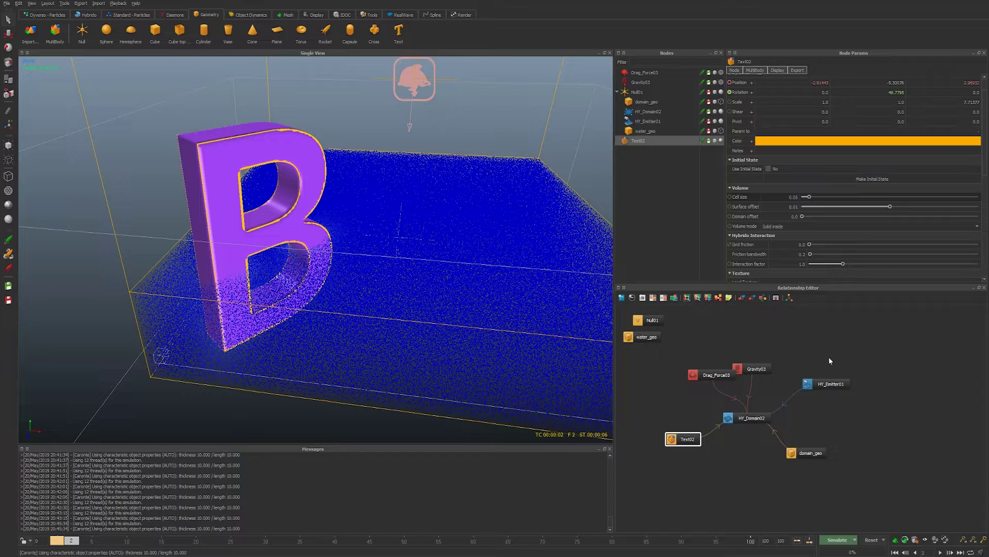
Open the scale options, examine the geometry, cell size and daemon force scales, and close them without changes
left_click(916, 542)
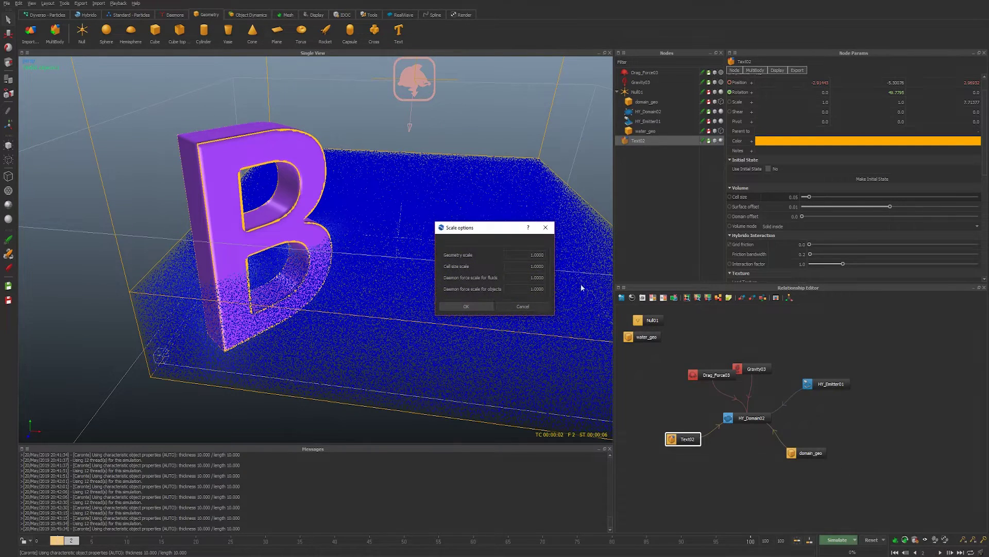
left_click_drag(479, 231, 705, 338)
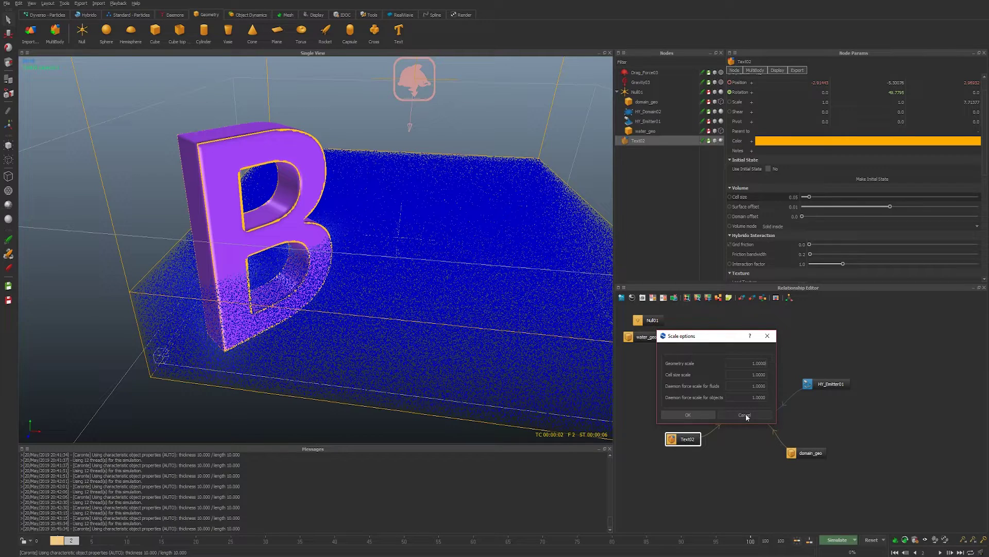
left_click(767, 336)
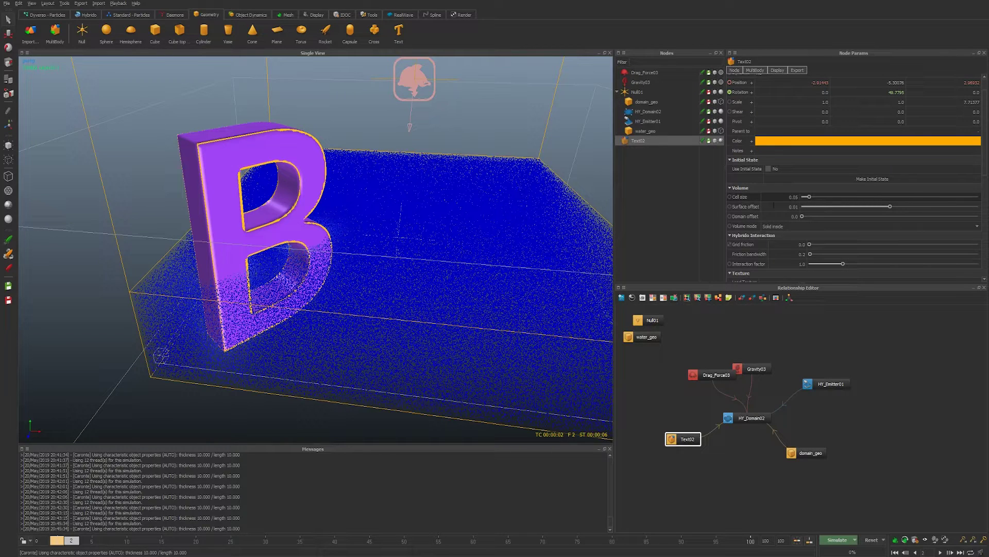
Check the parameters of domain_geo and HY_Domain02, and turn off the isosurface volume display of Text02
left_click(654, 102)
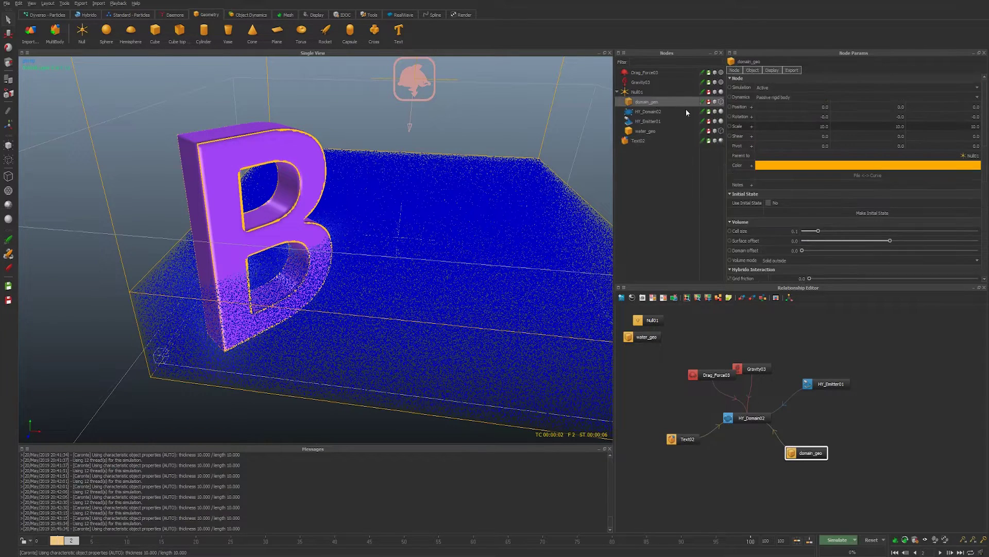
left_click(660, 111)
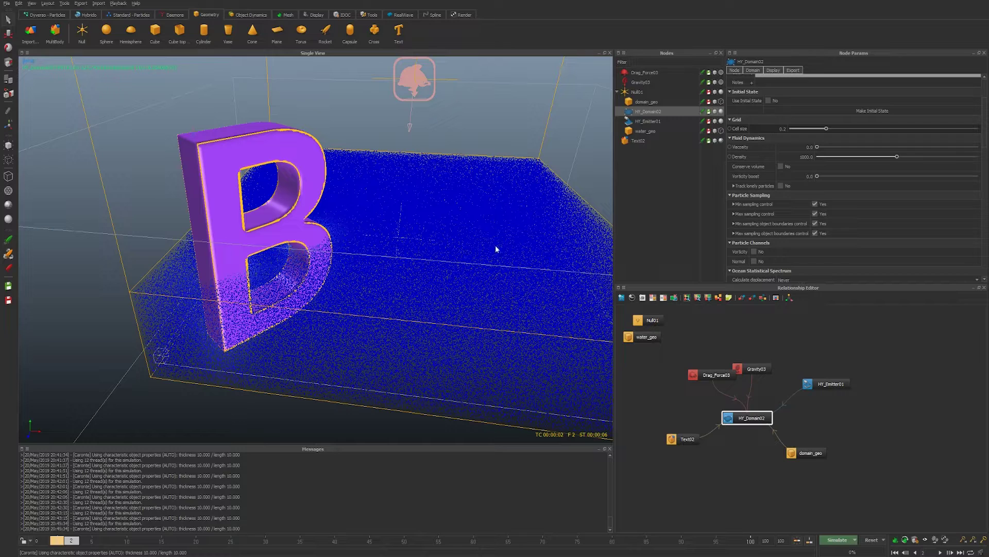
left_click(658, 142)
scroll(766, 220, "down", 5)
scroll(764, 176, "down", 5)
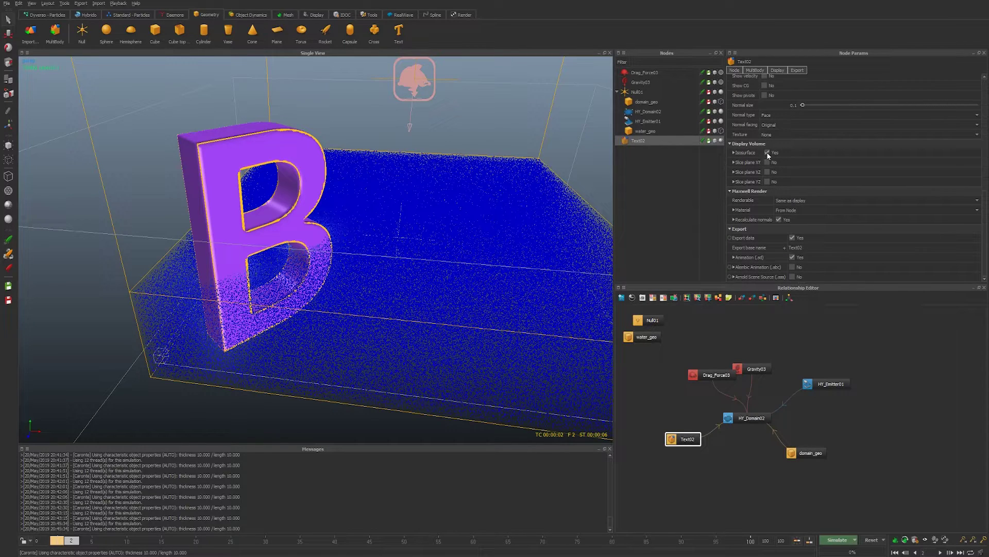
left_click(767, 153)
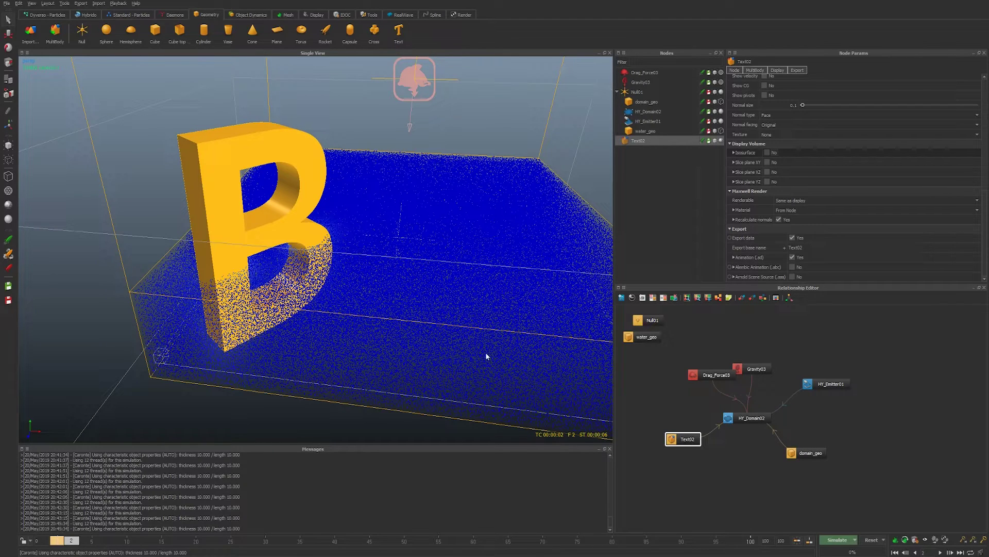
Examine the Hybrido solver's minimum and maximum substeps and strictness in the simulation options
left_click(854, 539)
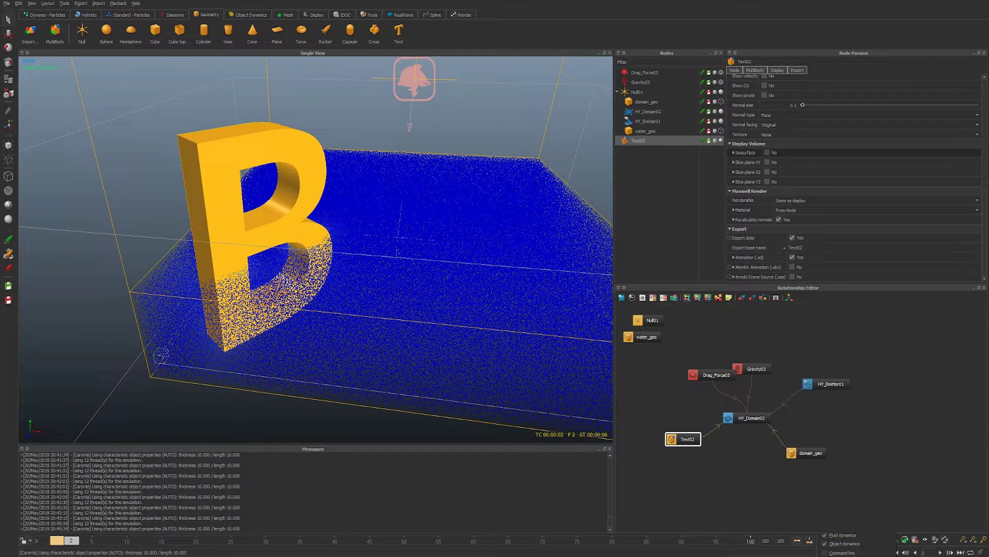
left_click(845, 555)
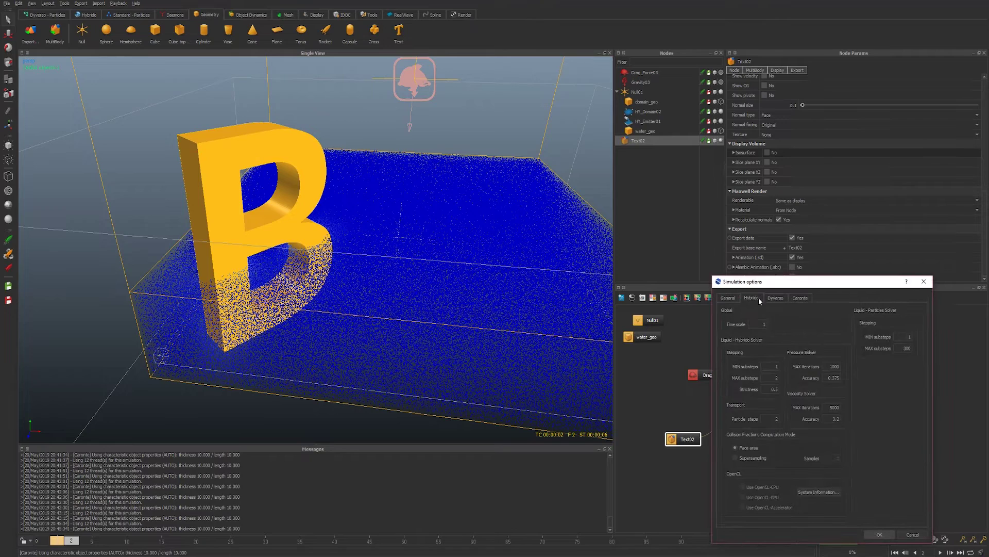
left_click(880, 534)
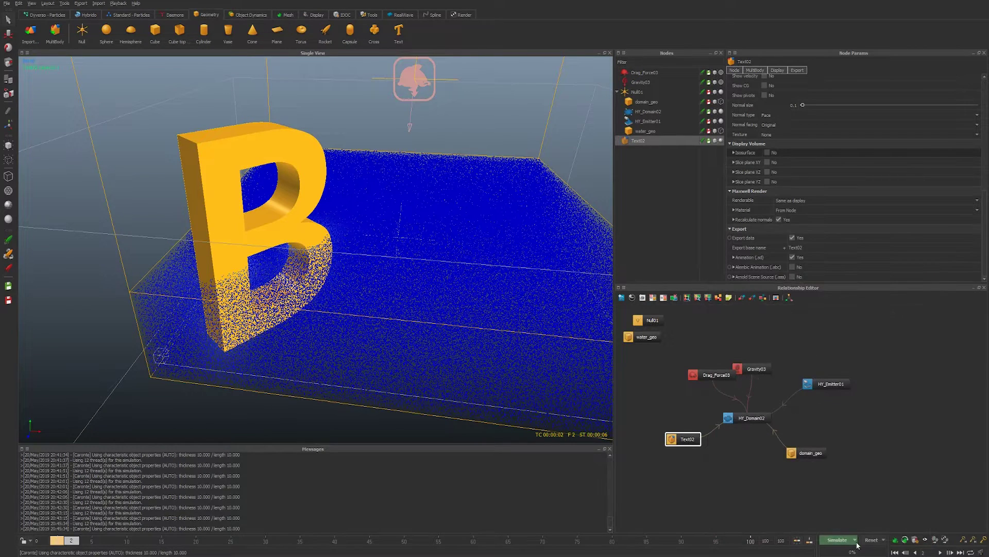
left_click(854, 540)
left_click(845, 555)
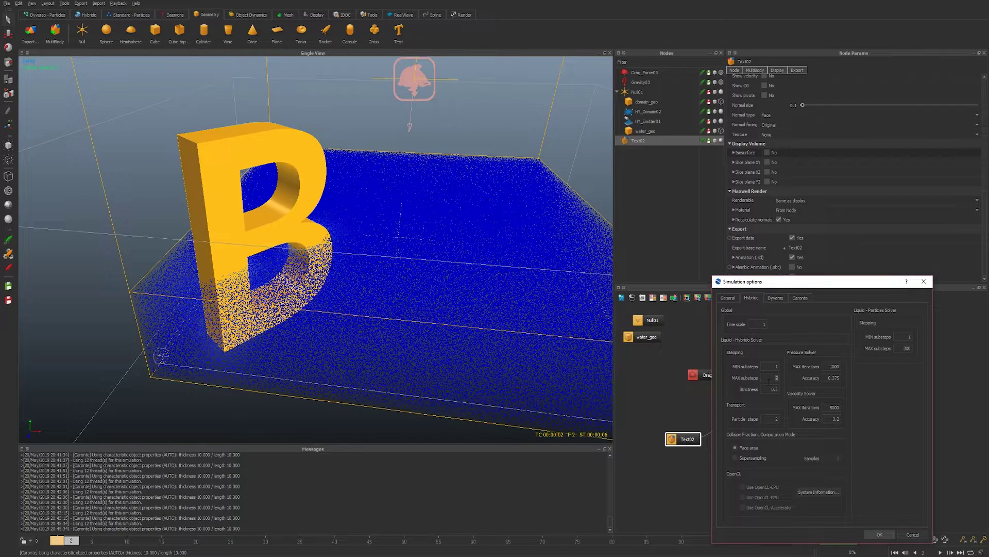
left_click_drag(814, 287, 672, 255)
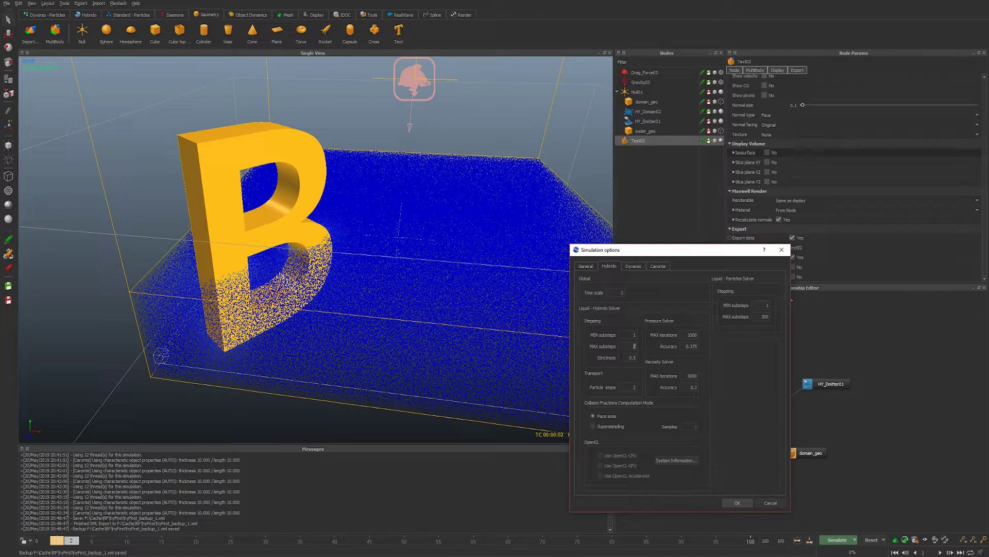
left_click_drag(660, 256, 516, 202)
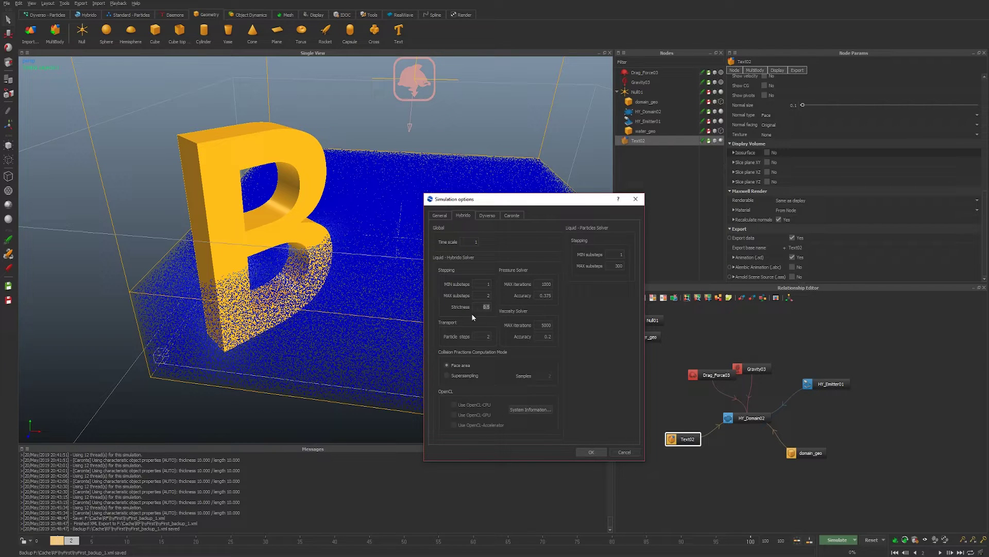
left_click(590, 450)
Reset the scene, run a short test simulation up to frame 3 and stop it
middle_click_drag(455, 273, 419, 276, "alt")
right_click_drag(420, 276, 429, 296, "alt")
key("ctrl+r")
left_click(471, 280)
key("ctrl+a")
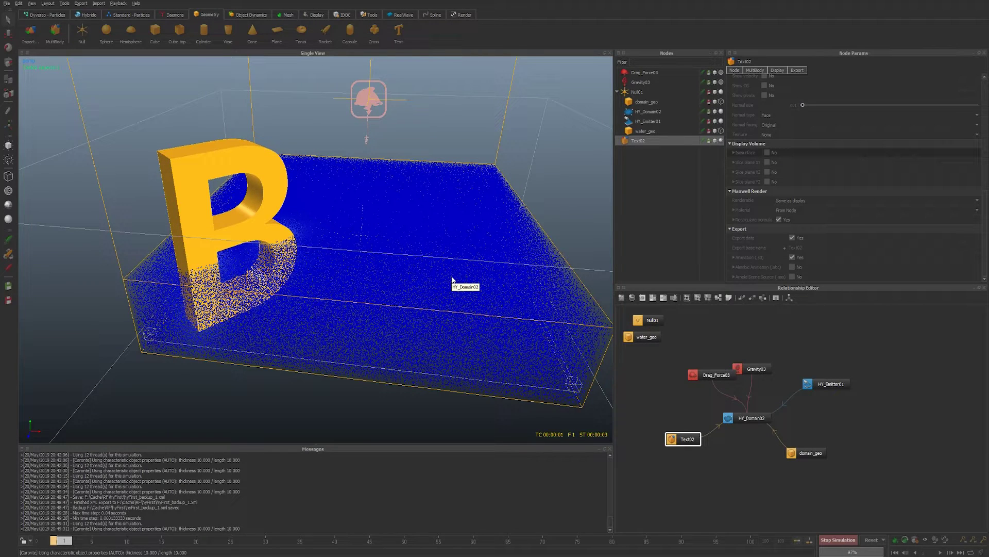
key("alt+a")
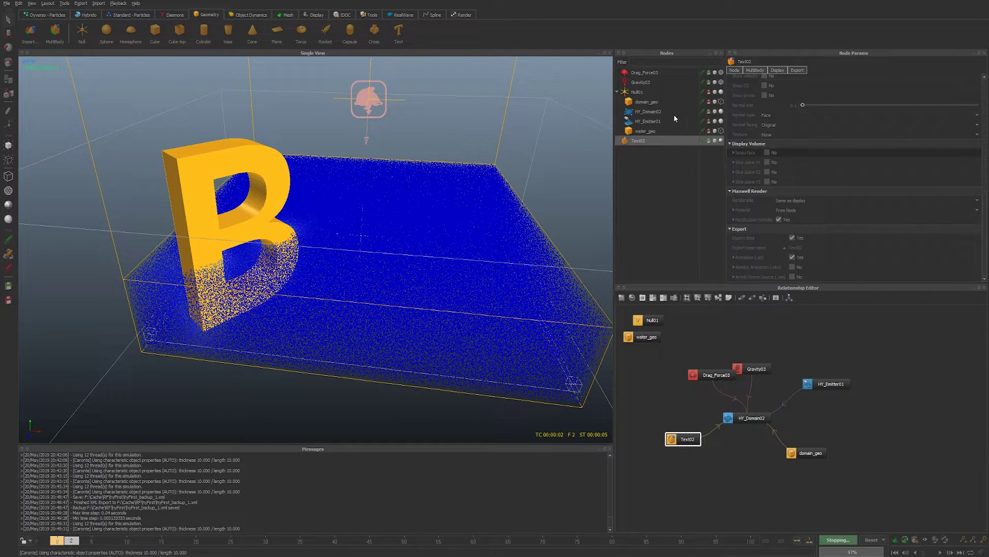
Set HY_Domain02's grid cell size to 0.1 and reset the simulation to frame 0
left_click(673, 110)
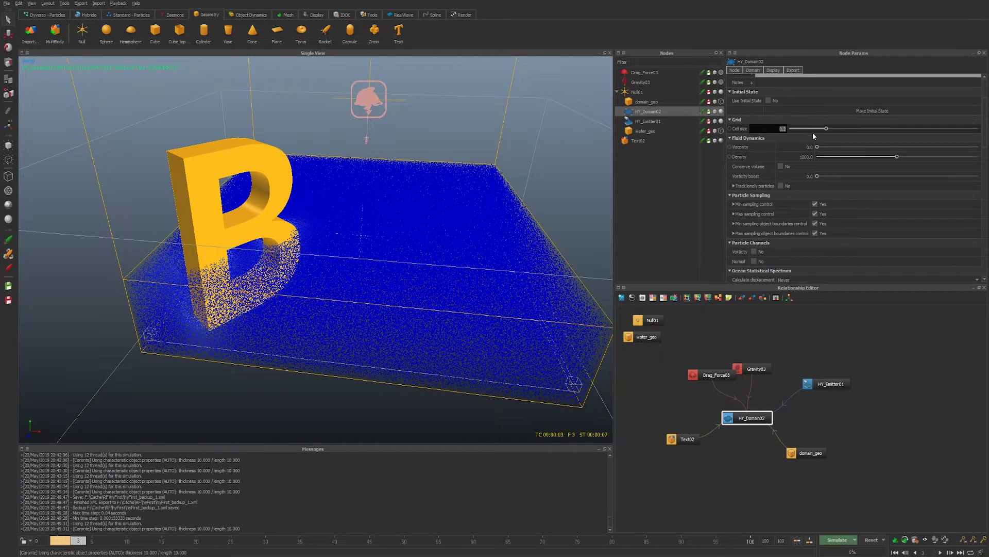
type("0.1")
key("Return")
key("alt+r")
key("Return")
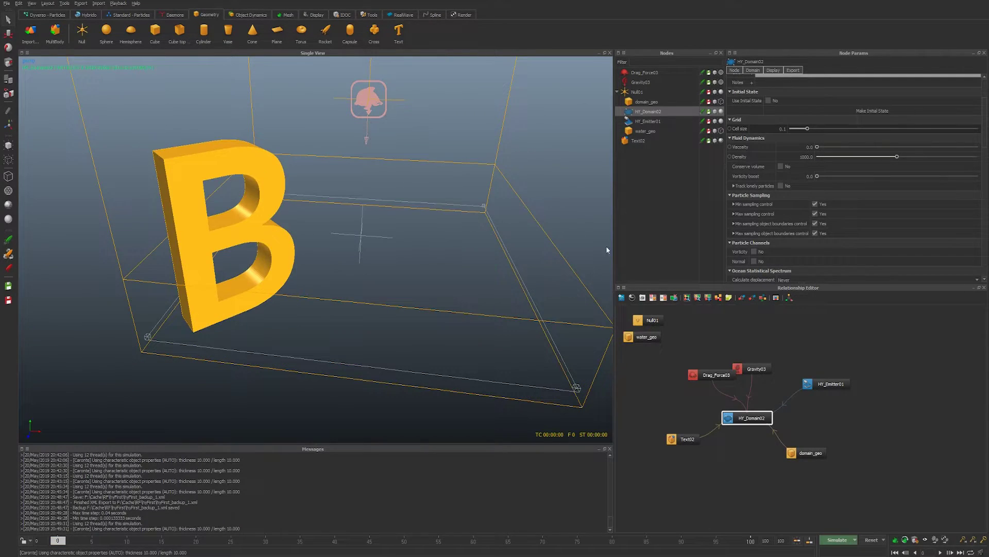
Switch simulation to command-line mode, reset the scene and start simulating the finer water domain
left_click(855, 540)
left_click(856, 552)
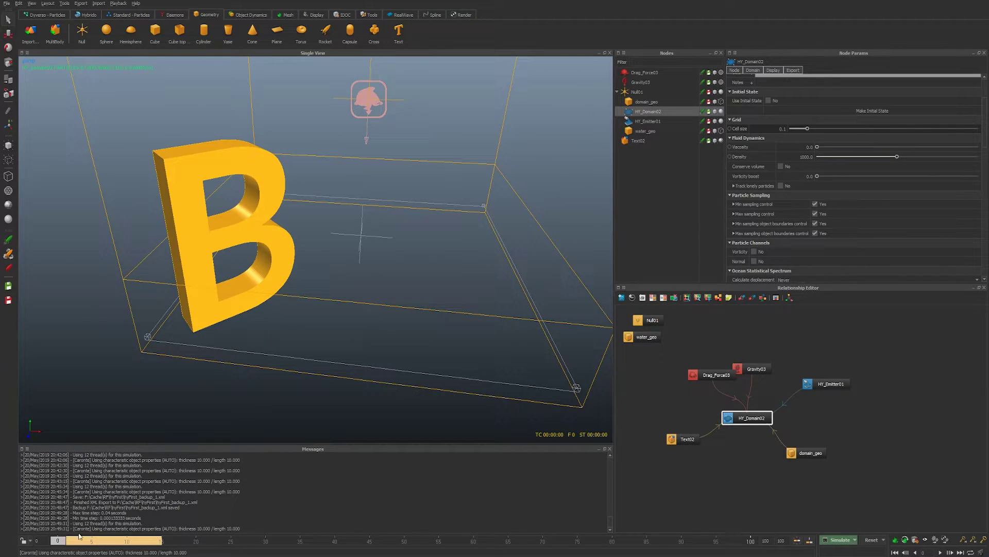
middle_click_drag(342, 268, 343, 285, "alt")
mouse_move(343, 284)
right_mouse_down("alt")
mouse_move(354, 285)
mouse_move(345, 290)
right_mouse_up("alt")
key("ctrl+r")
key("Return")
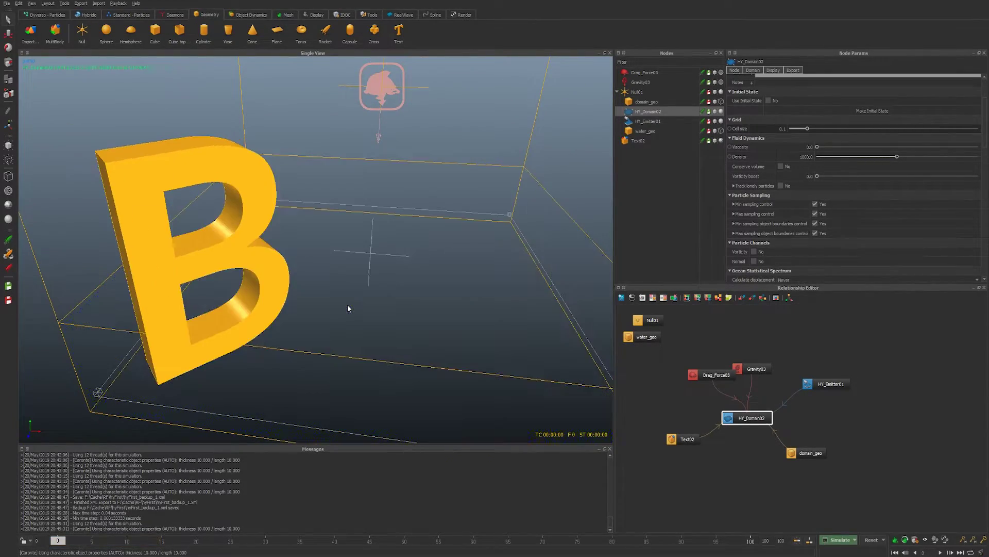
key("alt+a")
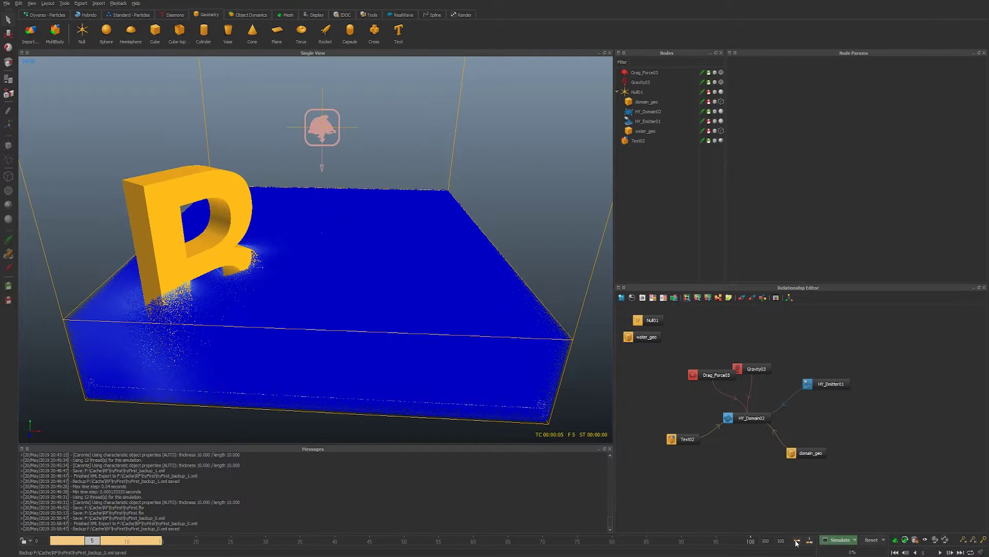
Update the timeline with the newly cached frames and scrub through the water simulation to frame 44
left_click(796, 541)
left_click_drag(103, 539, 363, 543)
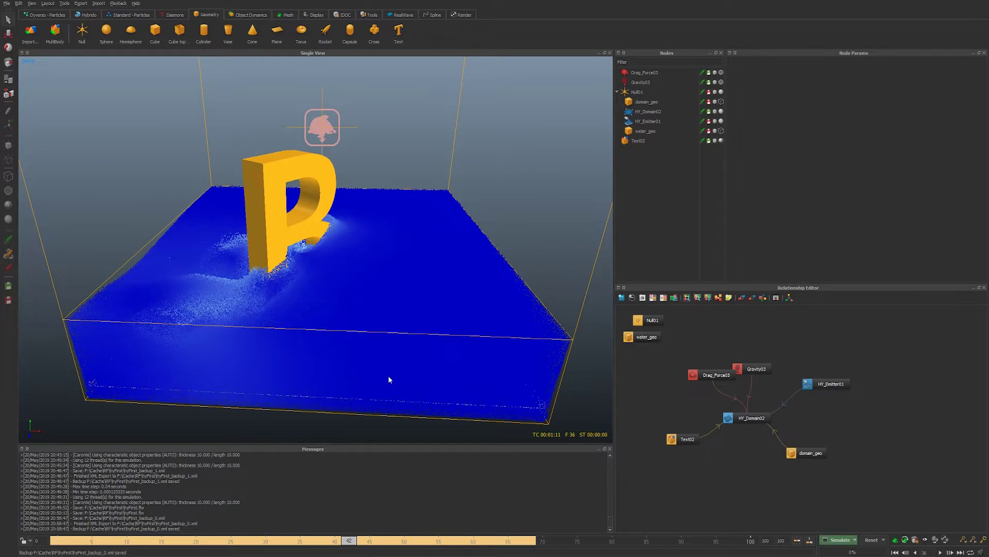
Examine HY_Domain02's particle display settings, including the velocity property, automatic range, and minimum and maximum range
left_click(649, 103)
left_click(658, 112)
scroll(778, 209, "down", 10)
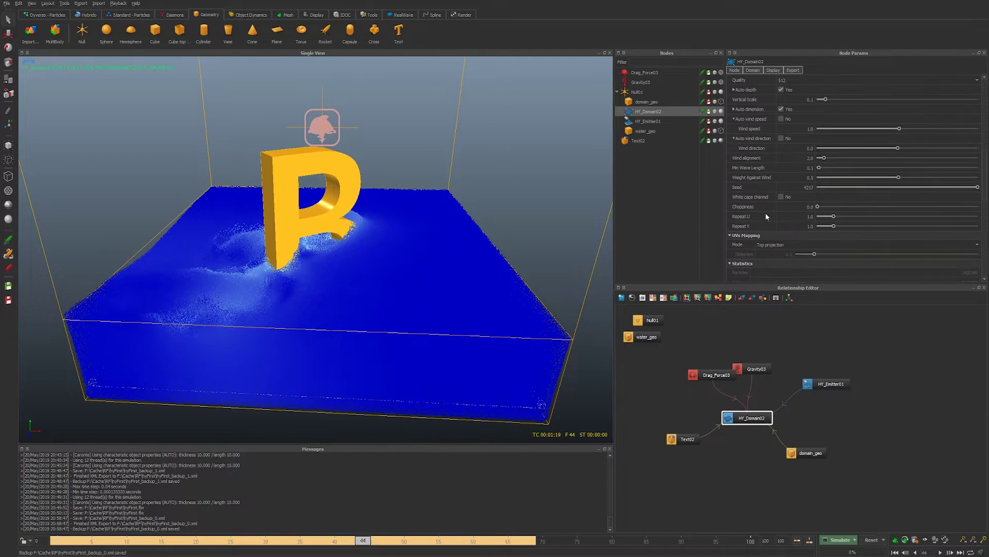
scroll(763, 241, "down", 5)
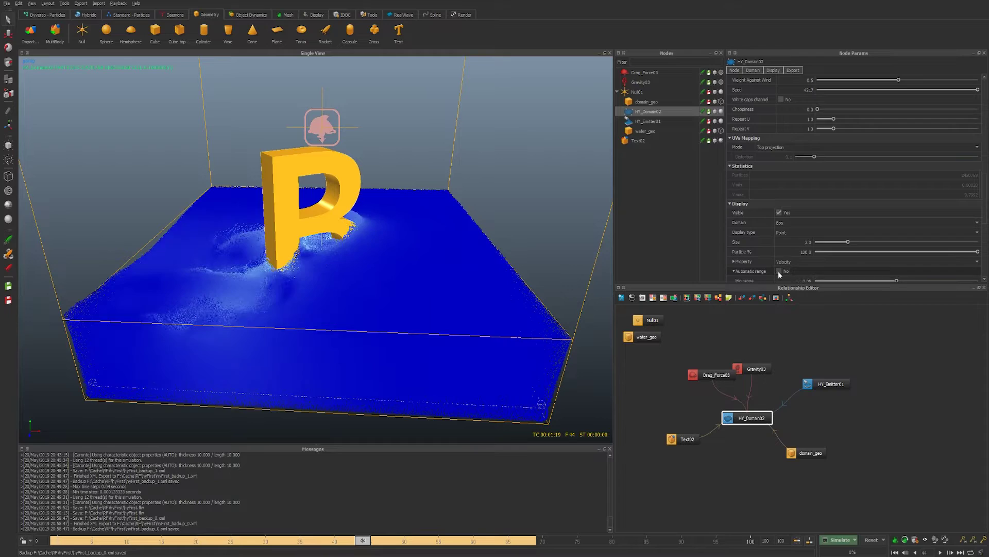
scroll(768, 244, "down", 5)
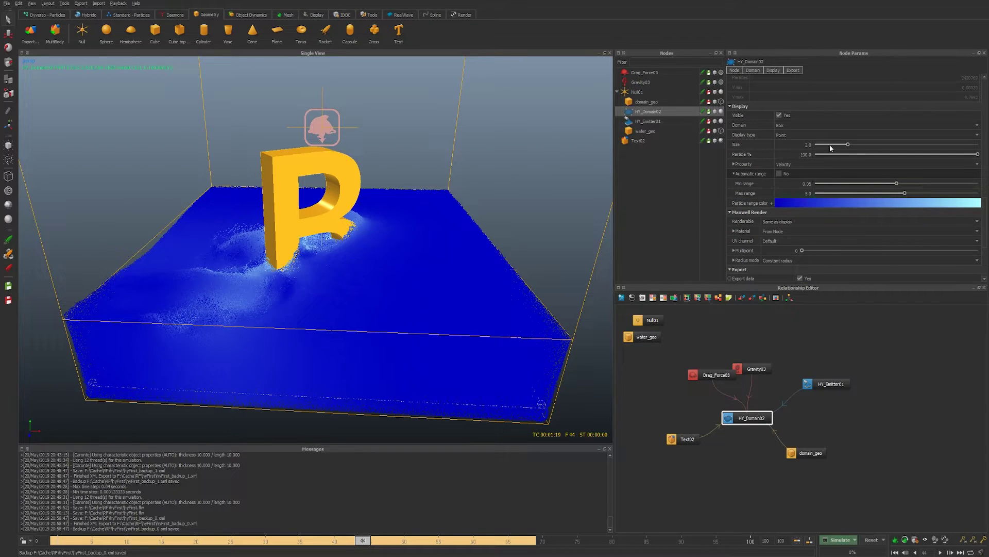
scroll(877, 128, "up", 1)
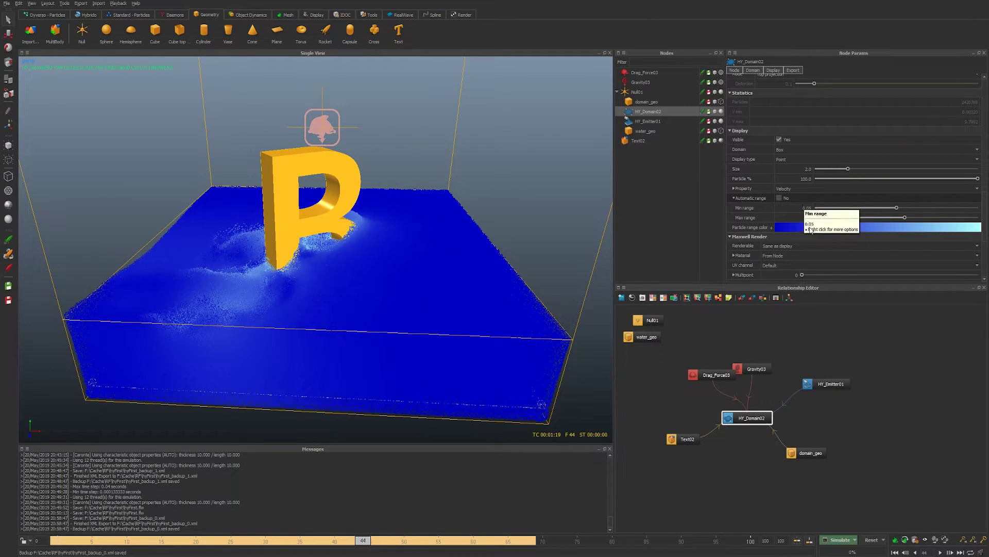
double_click(807, 208)
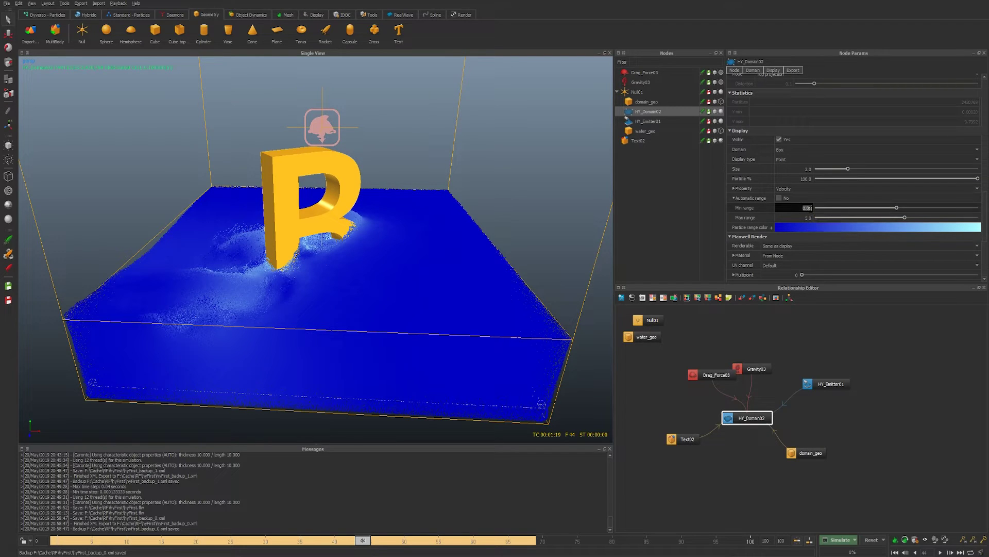
double_click(808, 217)
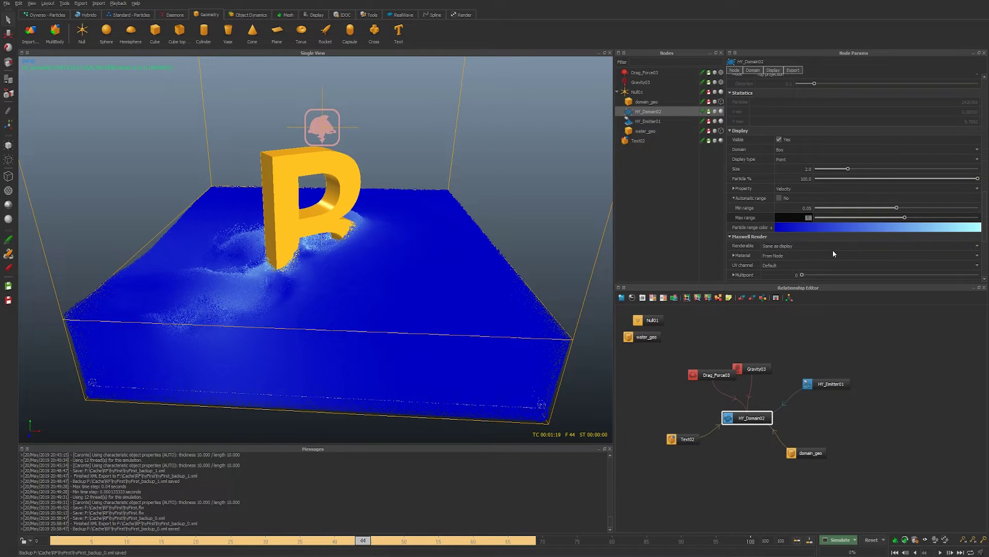
Set the minimum velocity range of HY_Domain02's particle display to 0.02, with the automatic range switched off
left_click(780, 198)
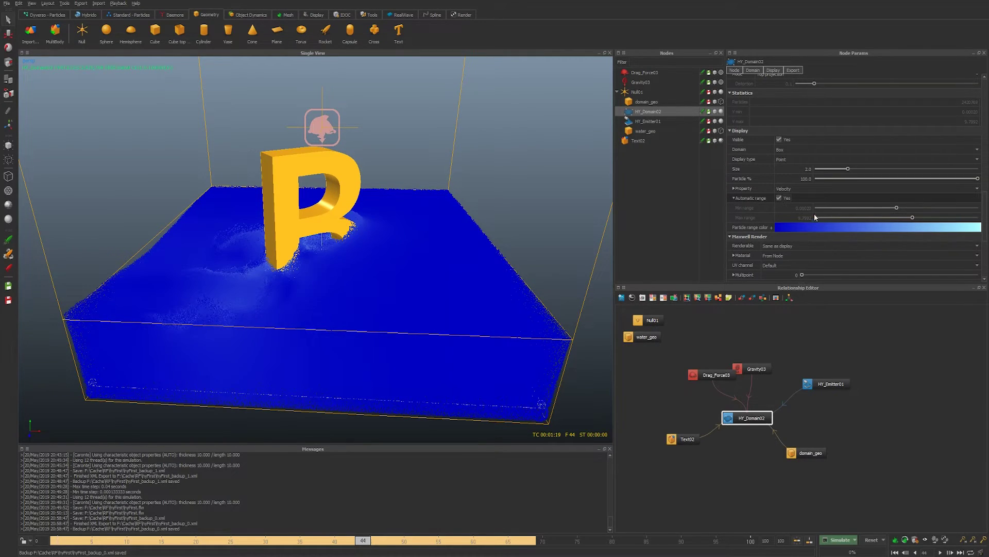
left_click(779, 198)
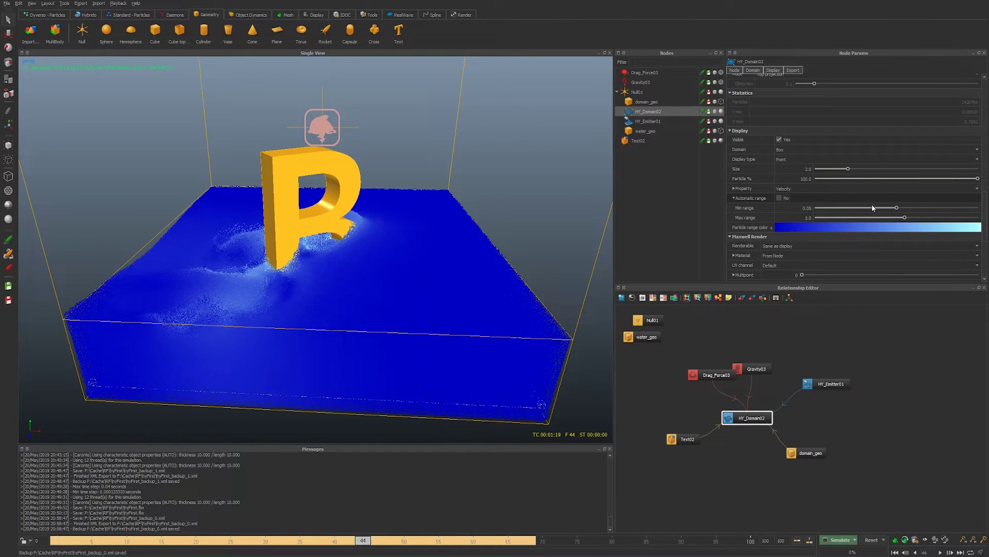
left_click_drag(897, 207, 891, 208)
left_click(814, 208)
type("0.02")
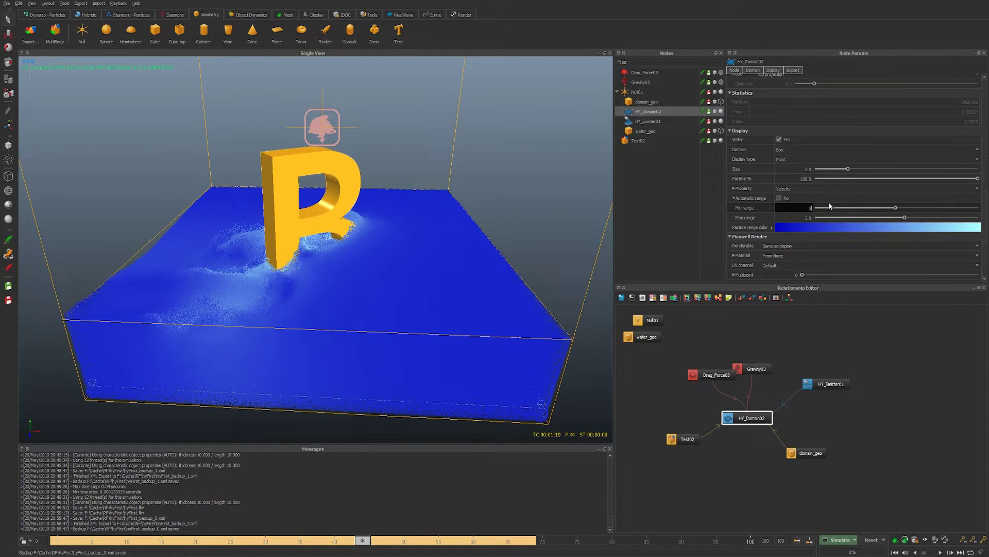
key("Return")
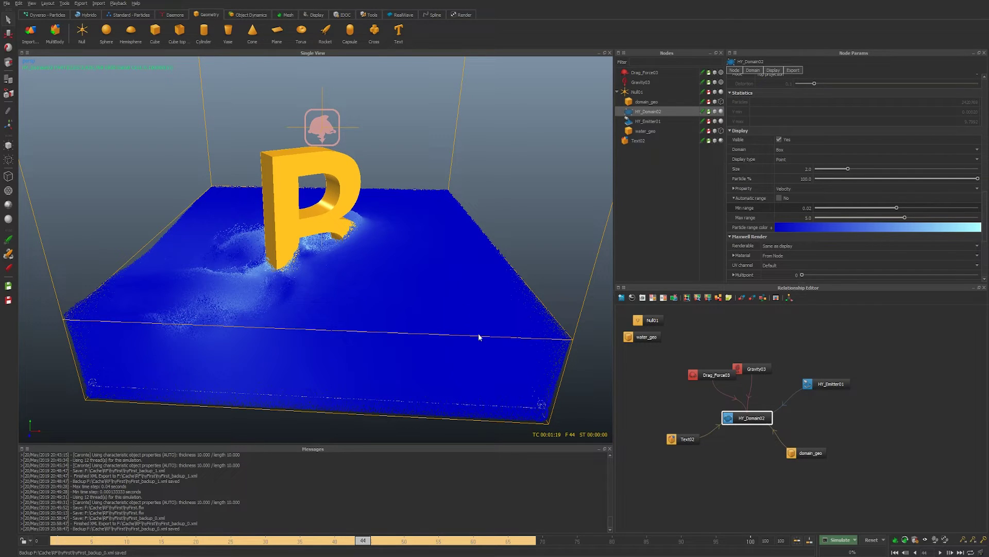
Adjust the maximum velocity range of HY_Domain02's particle display to about 3.4 for stronger contrast around the letter
left_click(808, 217)
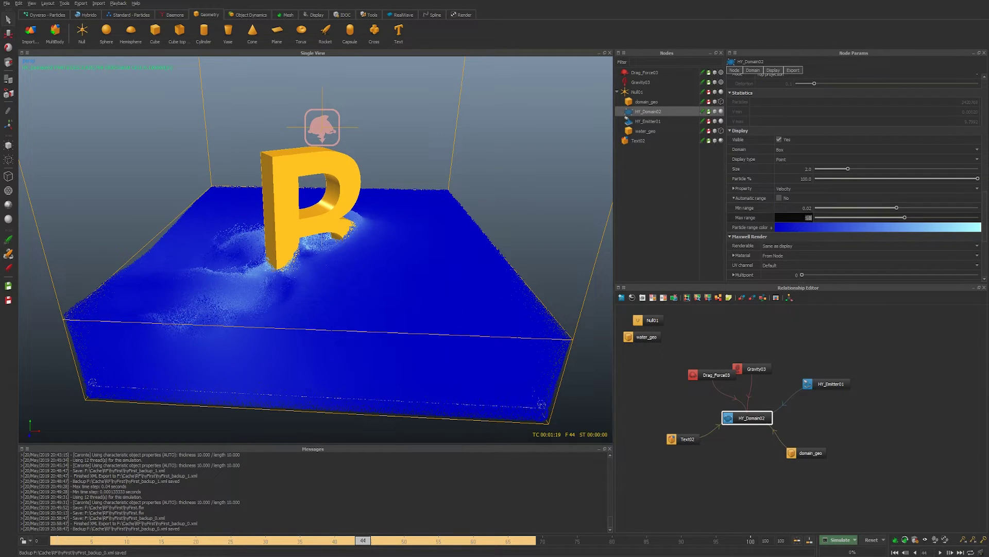
mouse_move(905, 217)
left_mouse_down()
mouse_move(928, 217)
mouse_move(914, 217)
left_mouse_up()
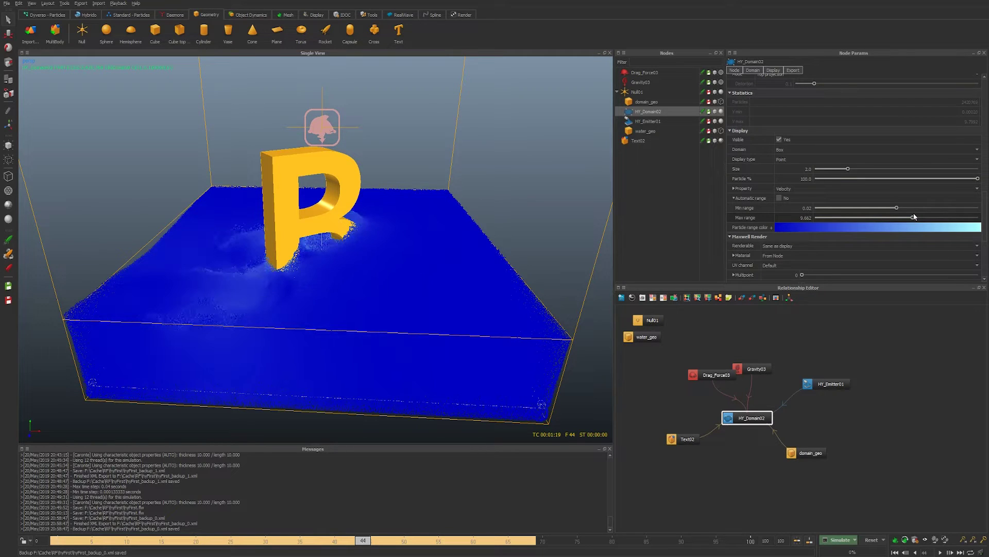
left_click_drag(506, 257, 536, 268, "alt")
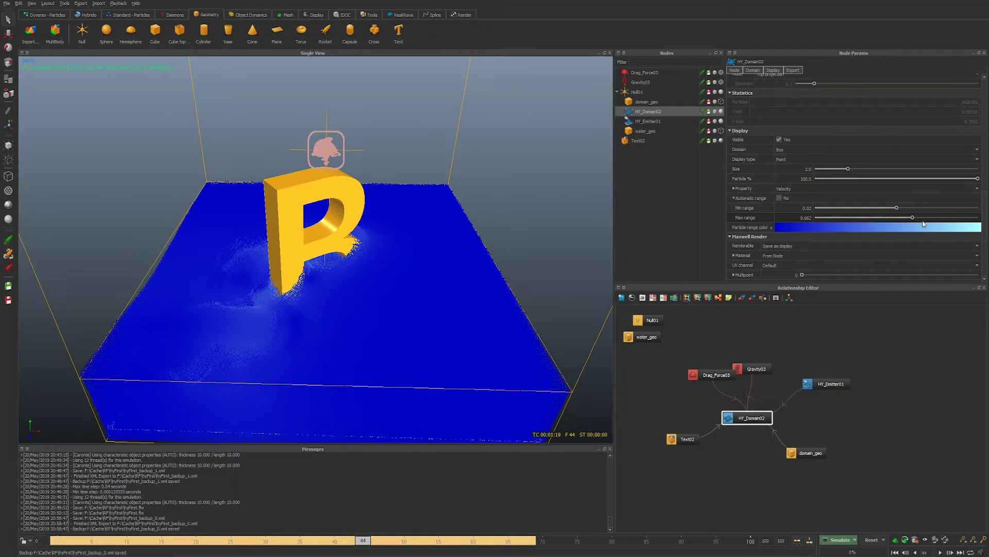
left_click_drag(913, 218, 903, 217)
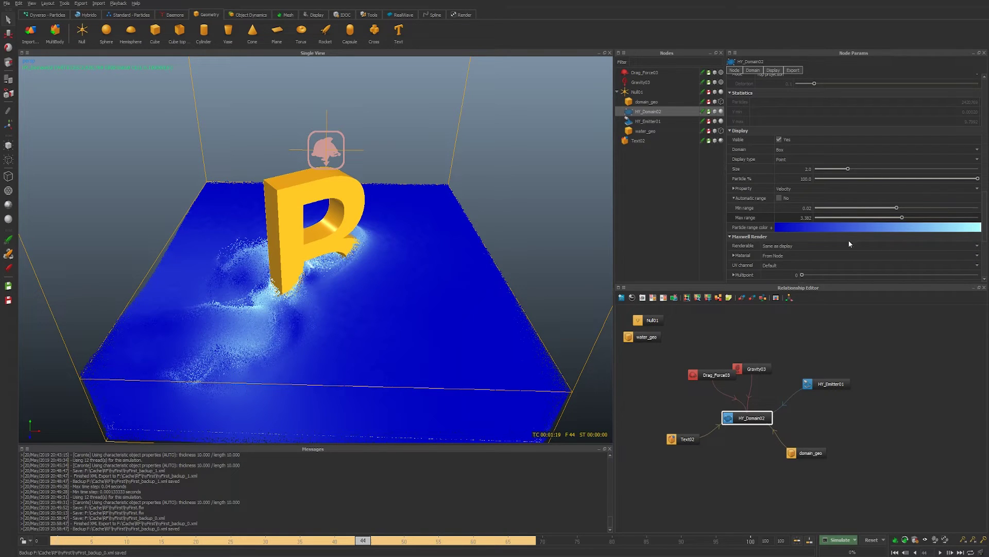
left_click_drag(903, 218, 902, 219)
left_click_drag(524, 261, 440, 222, "alt")
right_click_drag(440, 222, 397, 253, "alt")
middle_click_drag(397, 253, 408, 242, "alt")
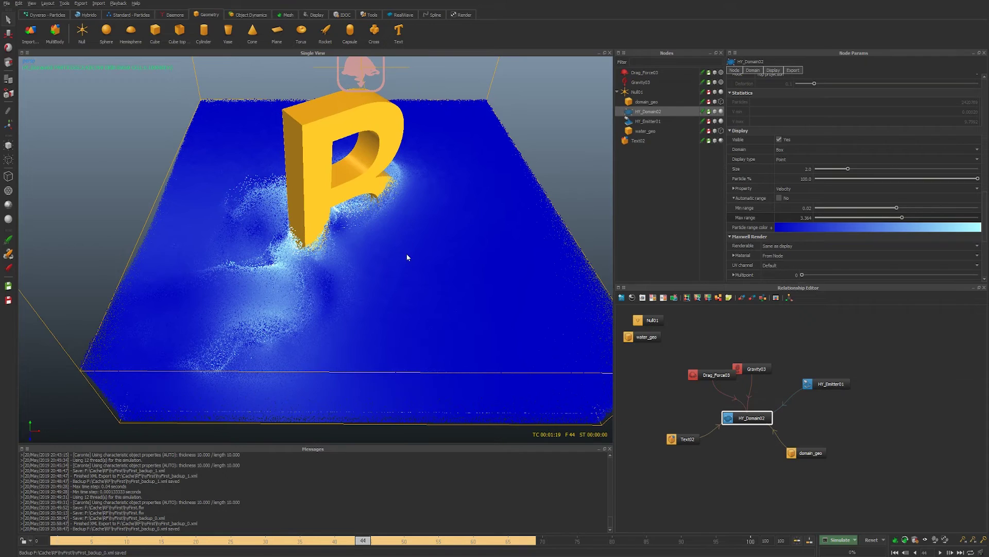
Examine Text02's Hybrido interaction settings and read the help for HY_Domain02's vorticity boost
left_click(647, 140)
scroll(781, 221, "up", 6)
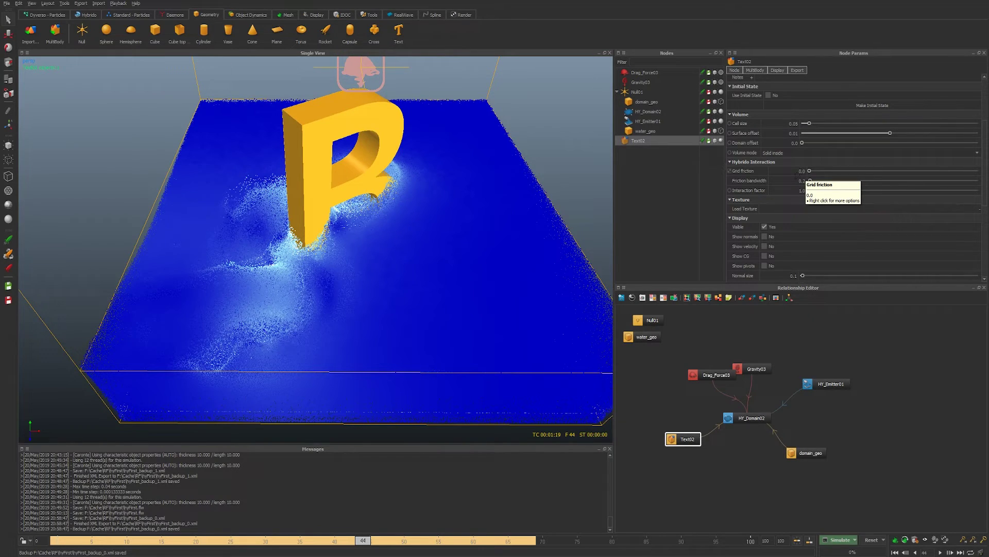
left_click(657, 113)
scroll(756, 186, "down", 5)
scroll(756, 187, "up", 5)
scroll(757, 147, "up", 3)
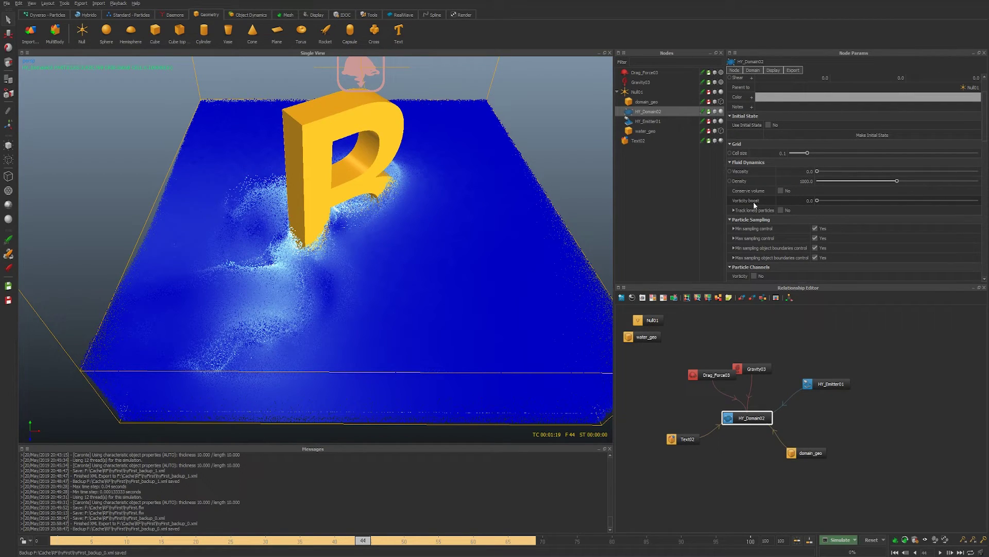
mouse_move(762, 202)
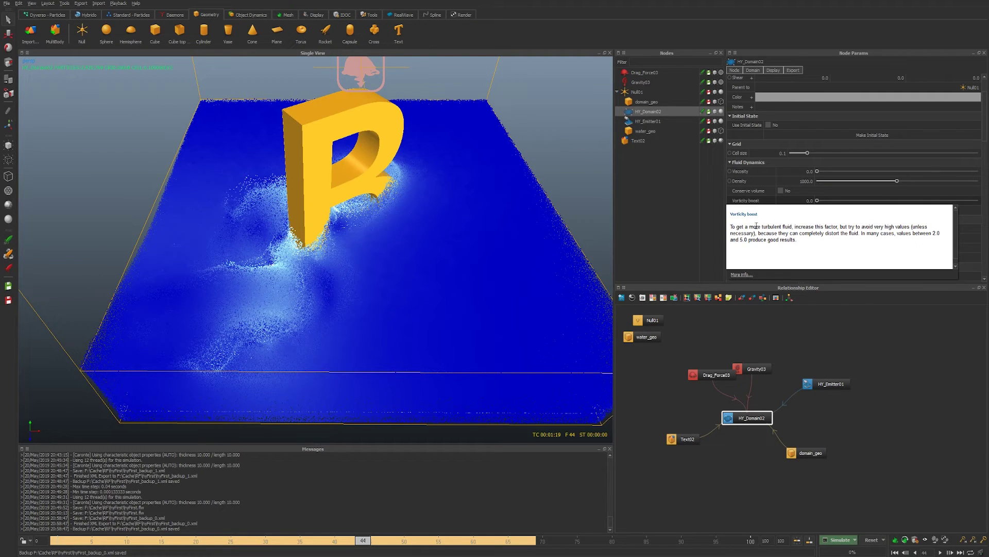
left_click_drag(756, 227, 852, 235)
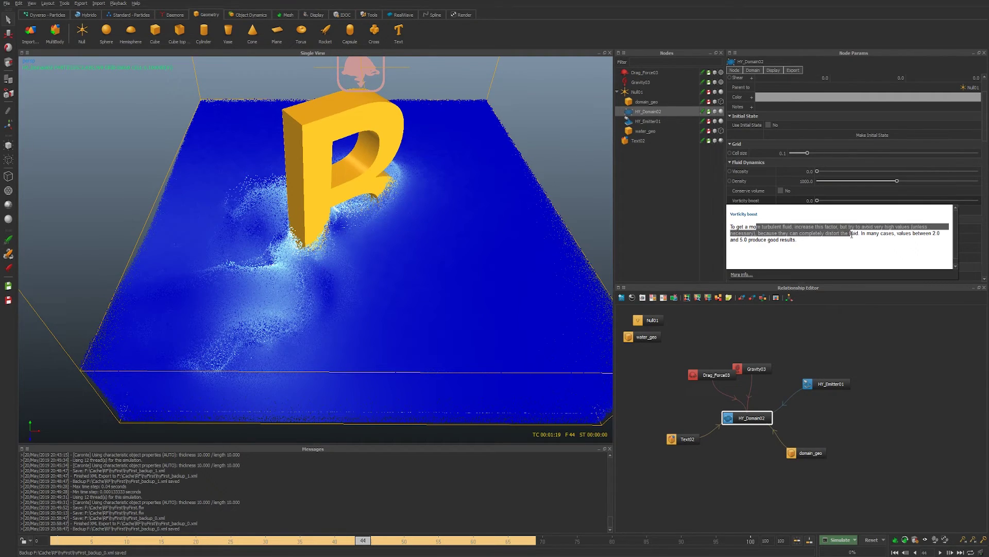
left_click(857, 235)
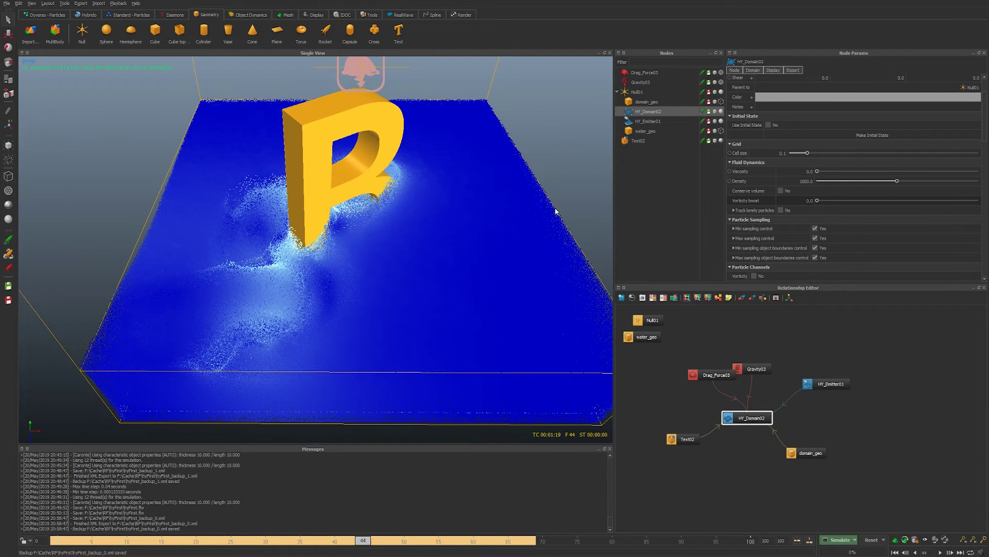
left_click_drag(484, 225, 428, 239, "alt")
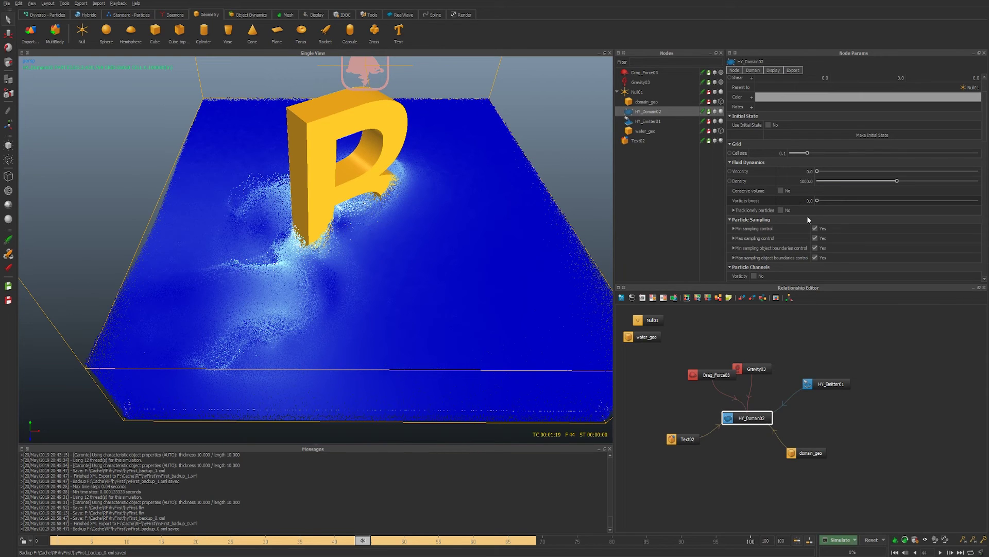
right_click_drag(517, 233, 446, 234, "alt")
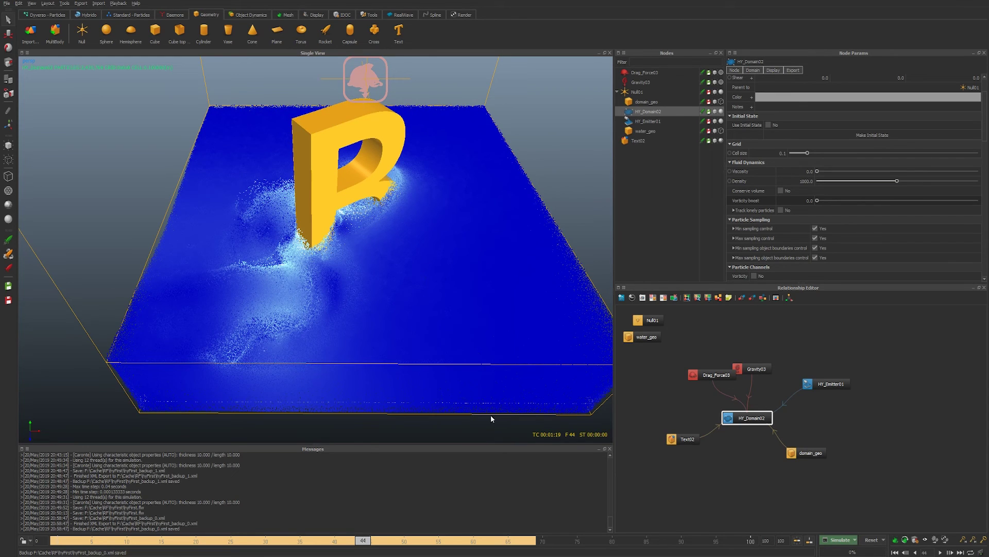
left_click_drag(432, 361, 388, 395, "alt")
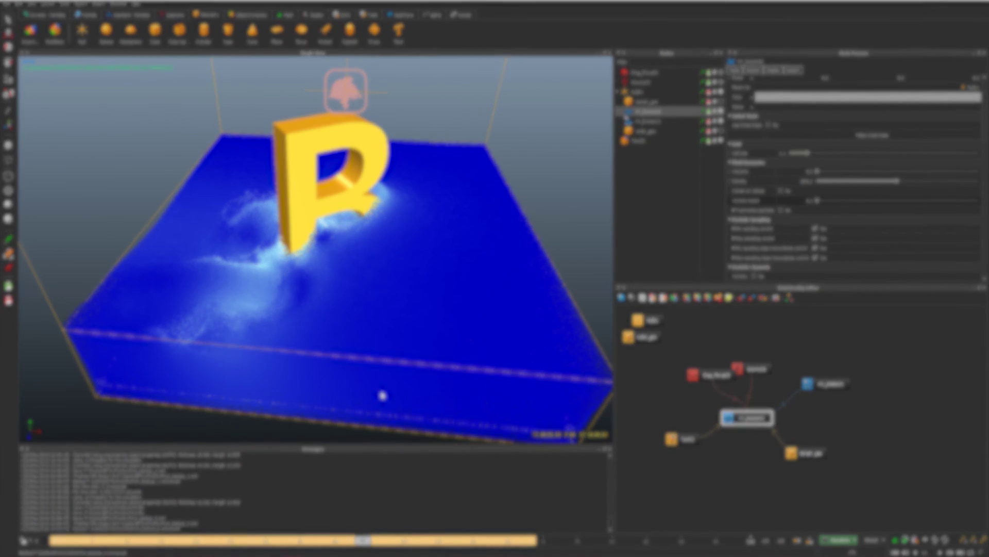